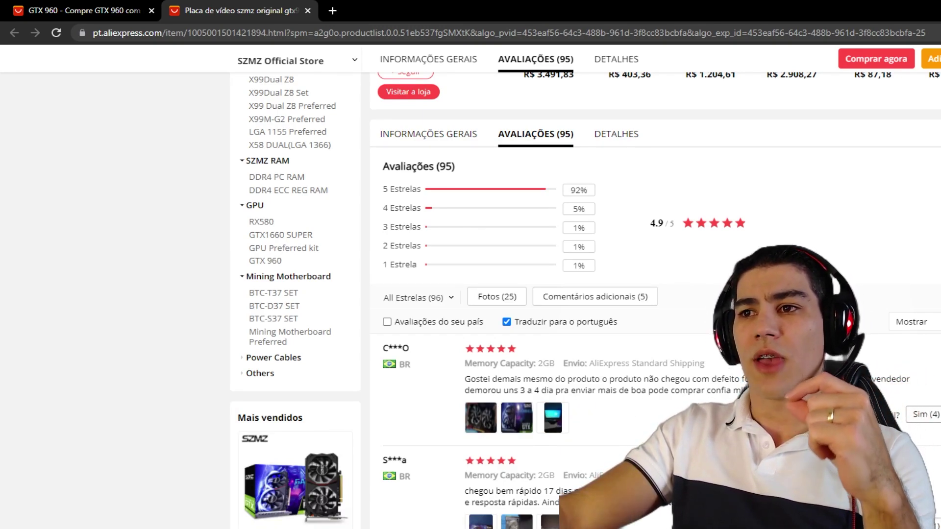
View all three buyer photos in S***a's review of the GTX 960 graphics card.
left_click(481, 519)
scroll(658, 402, "down", 5)
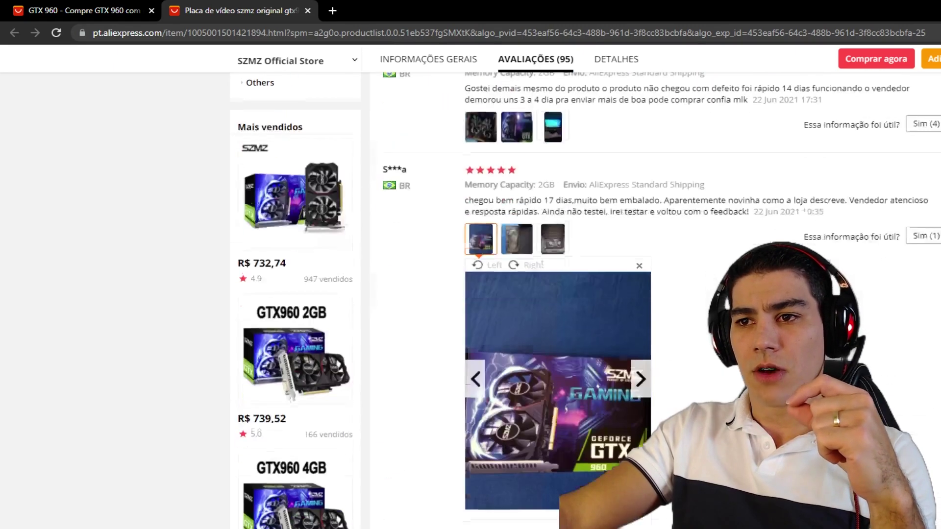
left_click(643, 387)
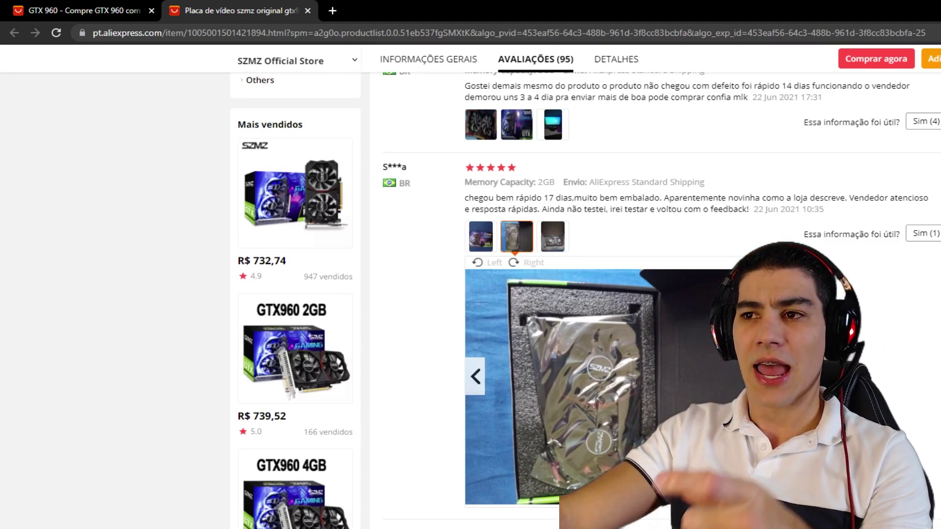
left_click(641, 417)
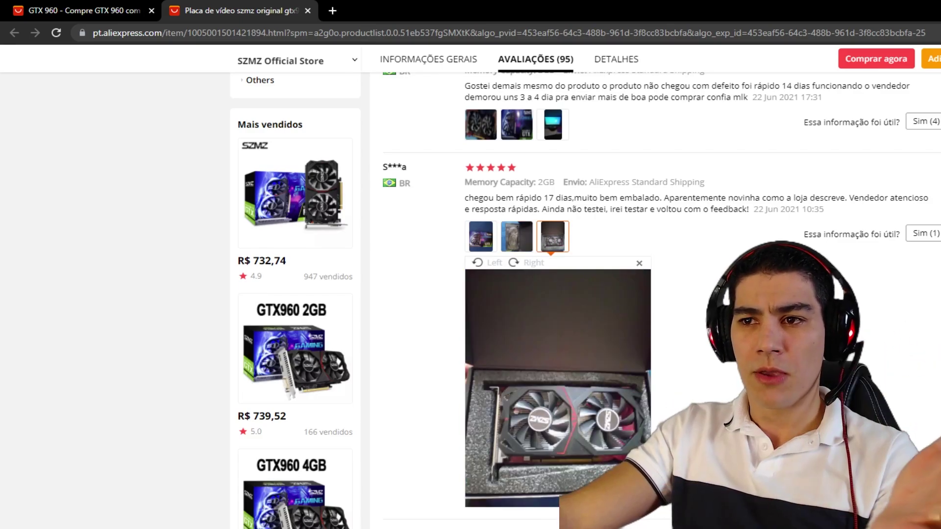
Go through all five buyer photos in A***s's review dated 17 Jun 2021.
scroll(637, 294, "down", 8)
left_click(480, 197)
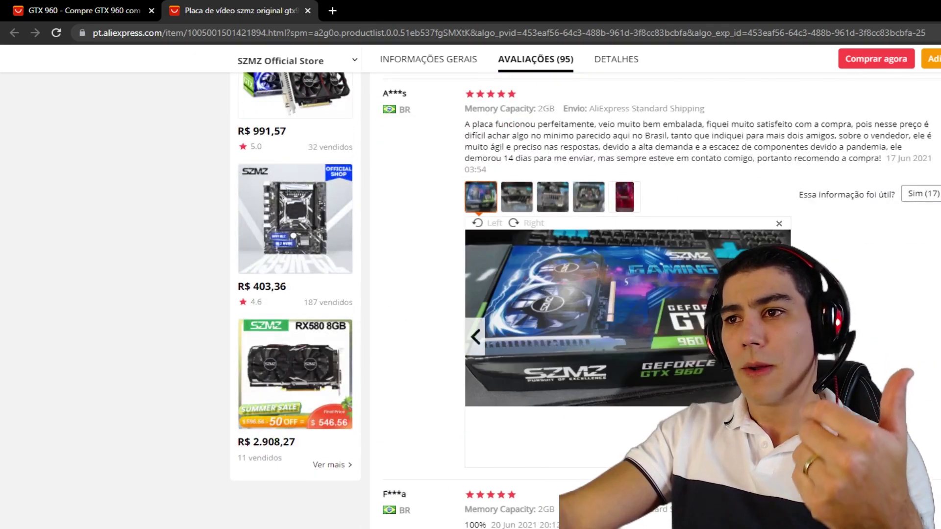
left_click(780, 336)
left_click(780, 337)
left_click(780, 337)
left_click(780, 336)
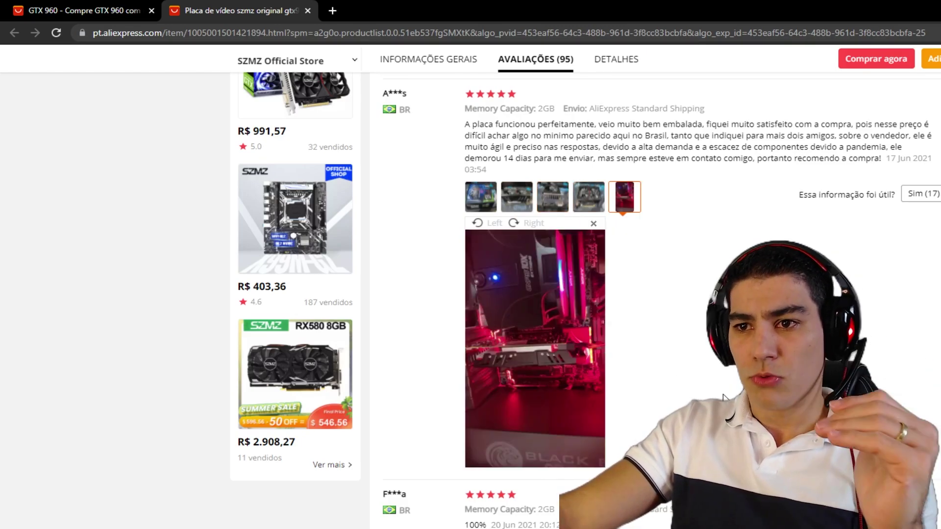
Calculate 9 × 4,93 in the Calculator app and close it.
scroll(709, 386, "up", 15)
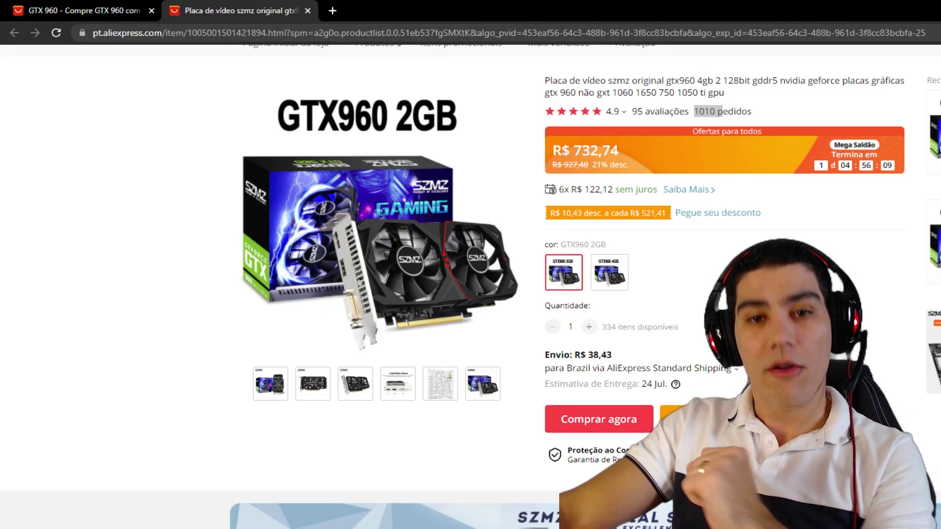
key("super")
type("calc")
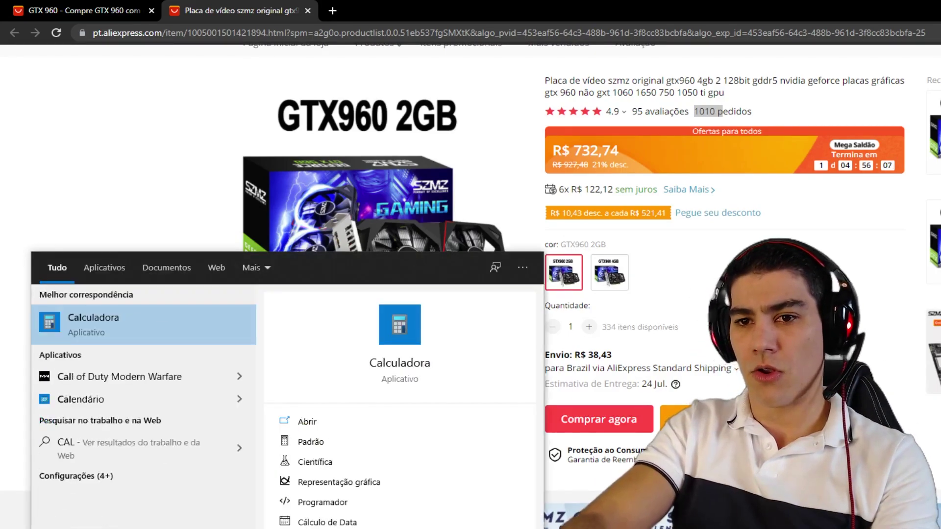
key("Return")
type("9")
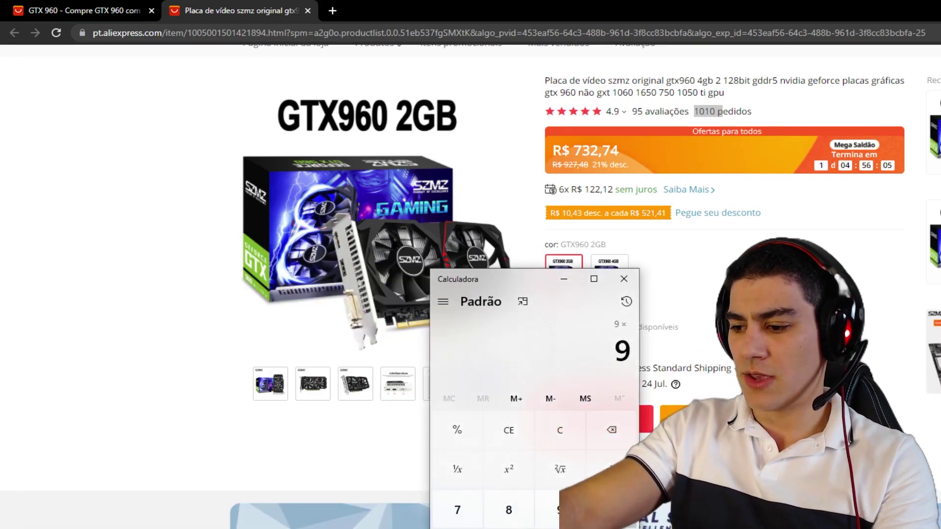
type("4")
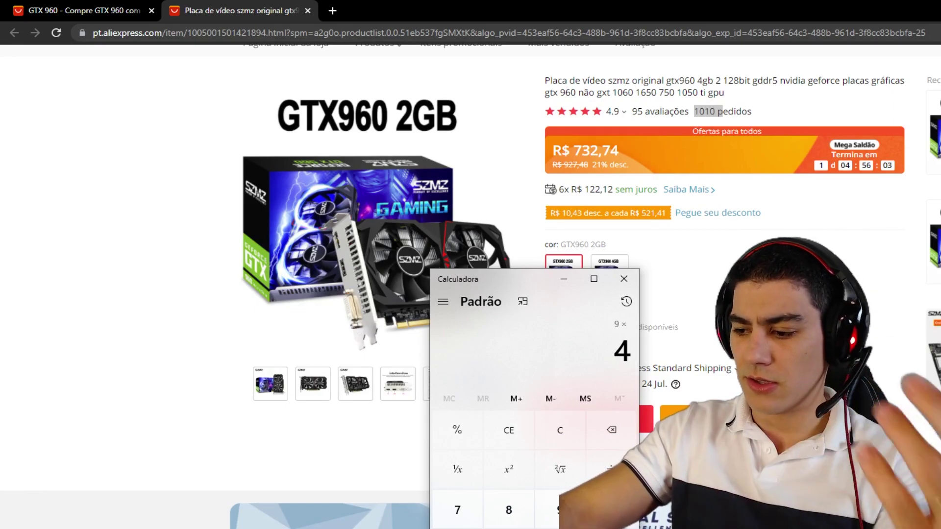
type(",93")
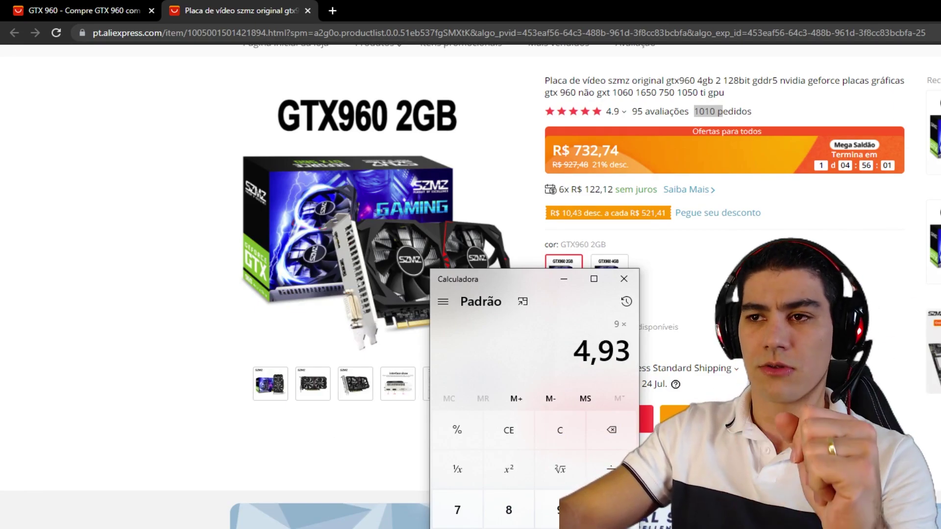
key("Return")
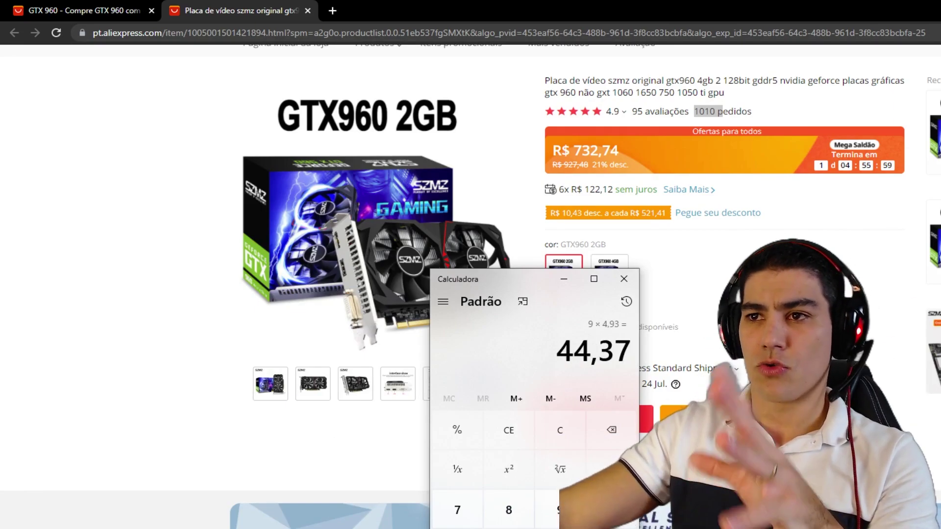
left_click(623, 279)
Highlight the shipping cost and the discounted price of the GTX 960 2GB on the product page.
left_click_drag(588, 354, 621, 365)
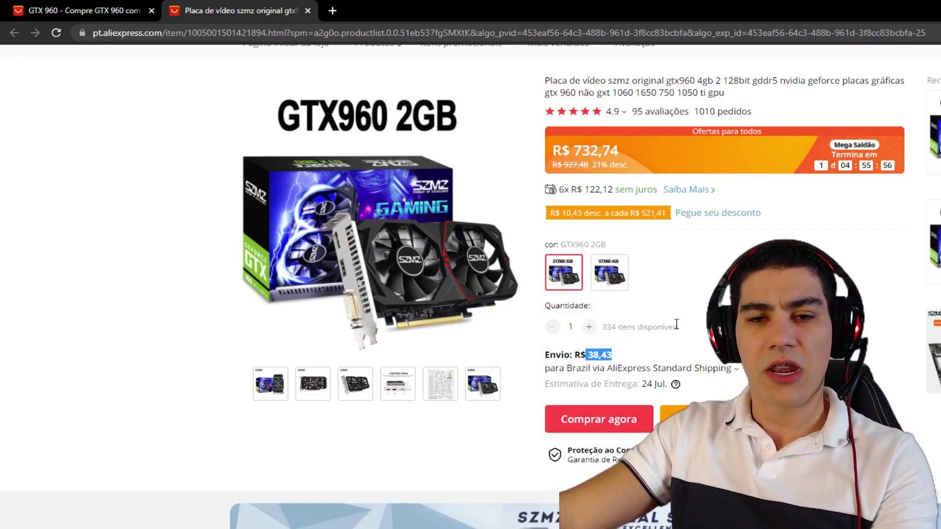
left_click_drag(574, 151, 624, 153)
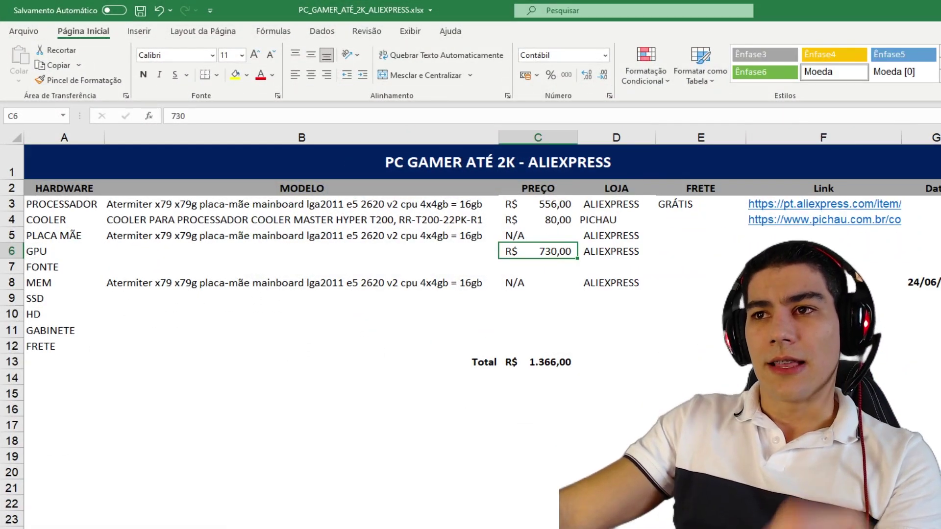
Copy the GRÁTIS shipping entry from the processor row to the motherboard, GPU and memory rows of the FRETE column.
key("Right")
key("Right")
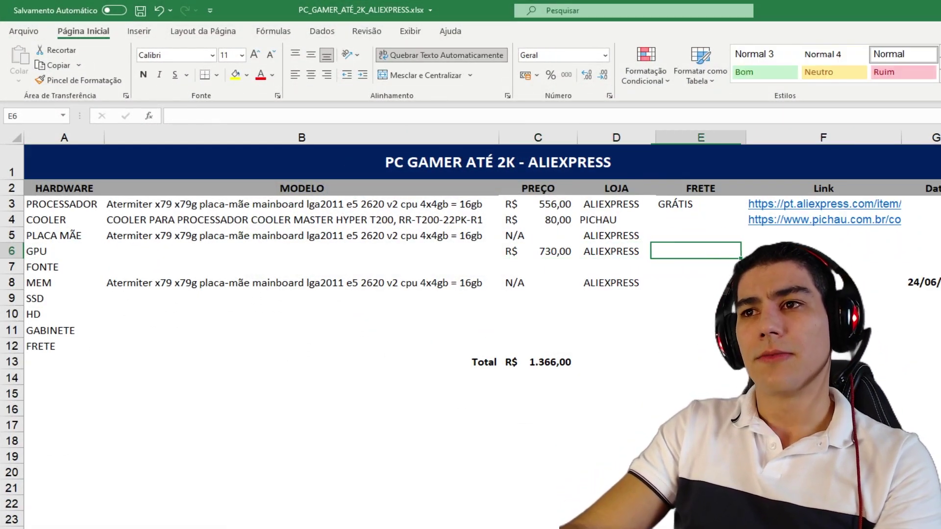
key("Right")
key("Up")
key("Left")
key("Up")
key("Up")
key("ctrl+c")
key("ctrl+Down")
key("ctrl+Up")
key("Down")
key("Down")
key("ctrl+v")
key("Down")
key("ctrl+v")
key("Down")
key("Down")
key("ctrl+v")
key("Escape")
key("ctrl+Up")
key("Up")
key("Up")
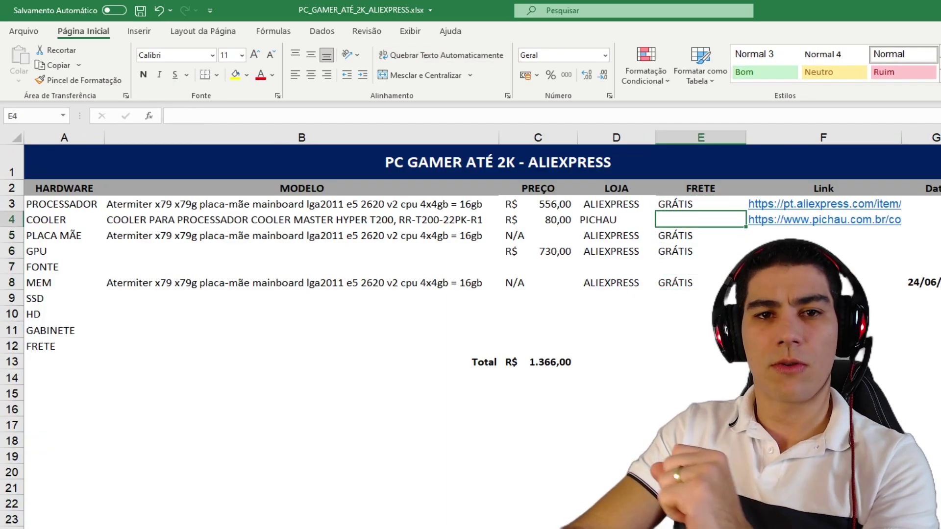
Enter "GTX 960 2GB SZMZ" as the model in the GPU row.
key("Down")
key("Down")
key("Left")
key("Left")
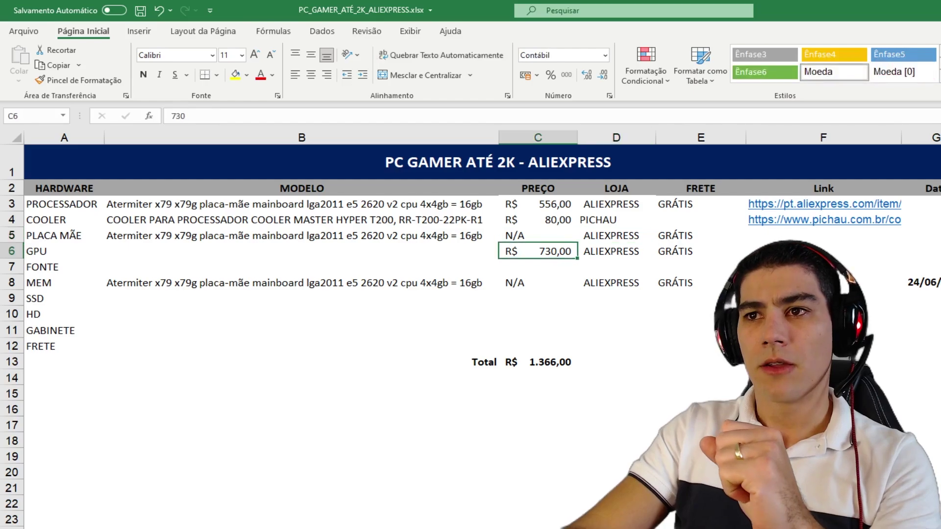
key("Left")
type("GT")
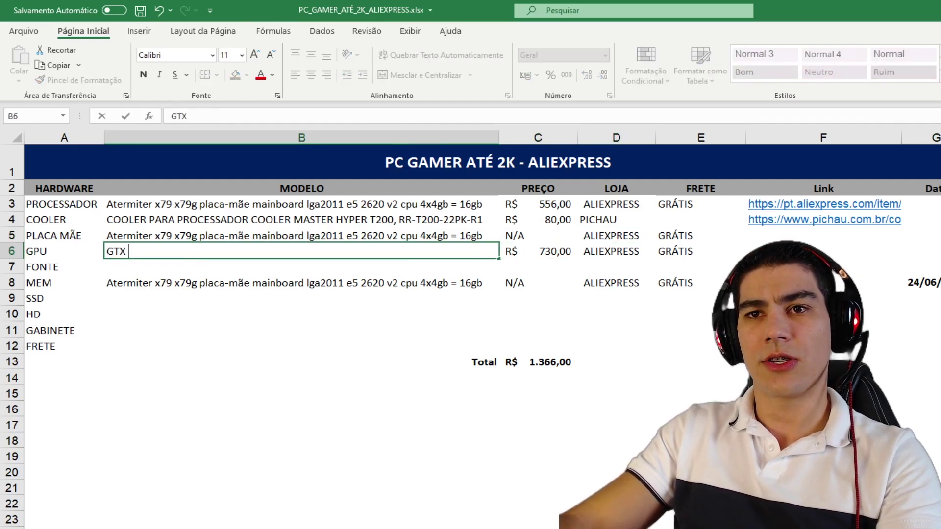
type("X 96")
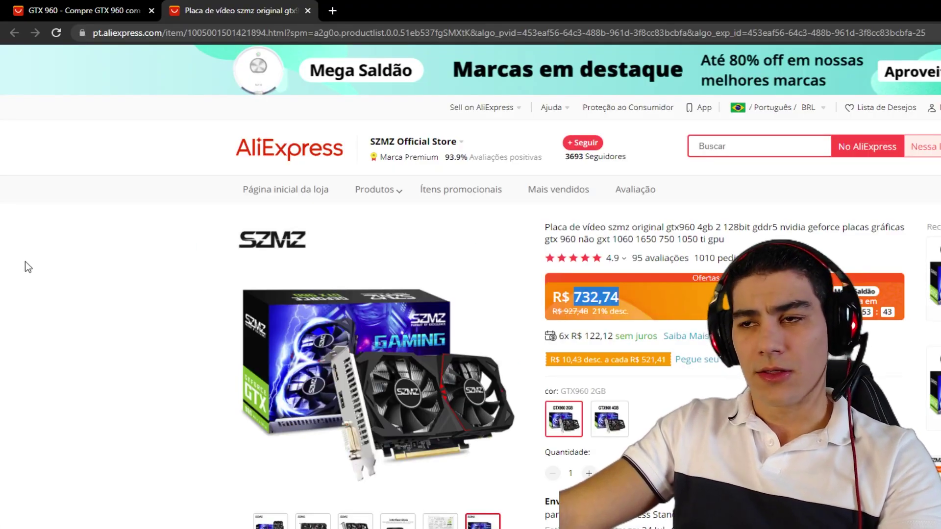
type("0 2GB SZMZ")
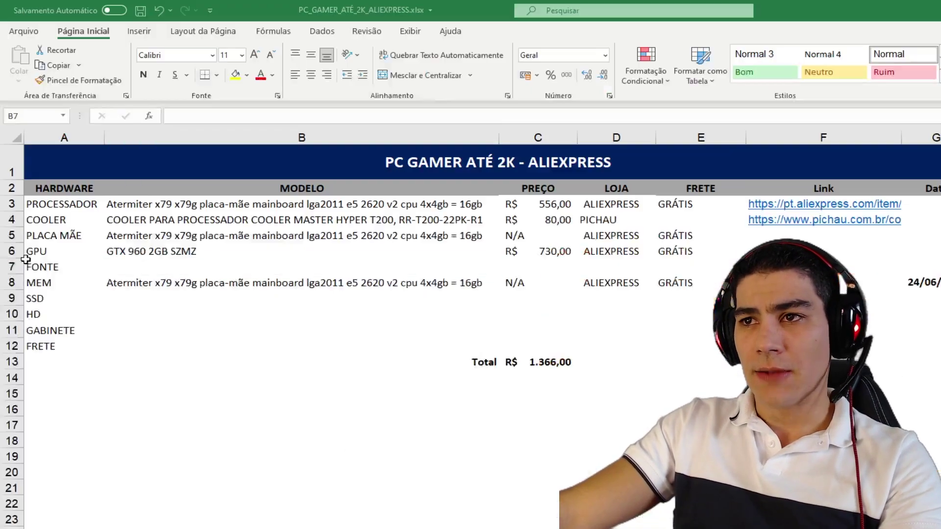
Fill the GPU price cell C6 with green.
left_click(200, 275)
key("Up")
key("Right")
key("Right")
key("Right")
key("Right")
key("Right")
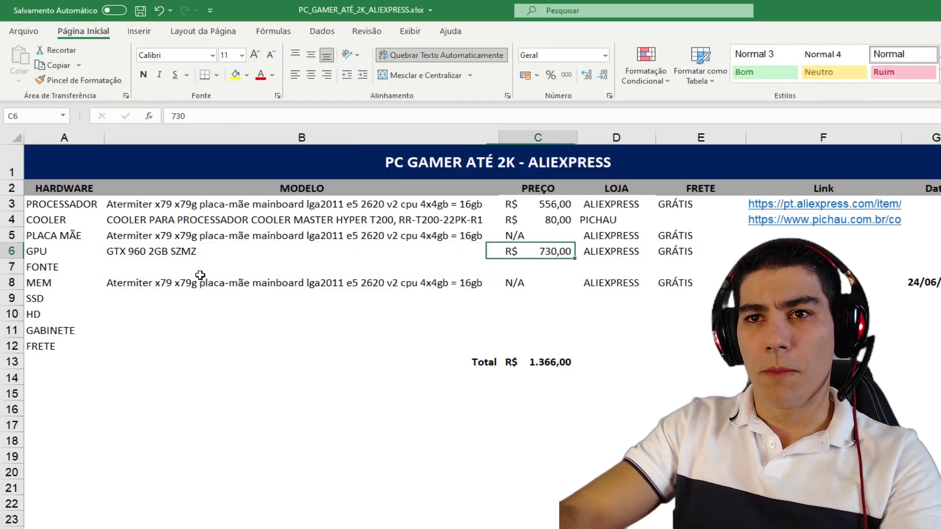
key("Right")
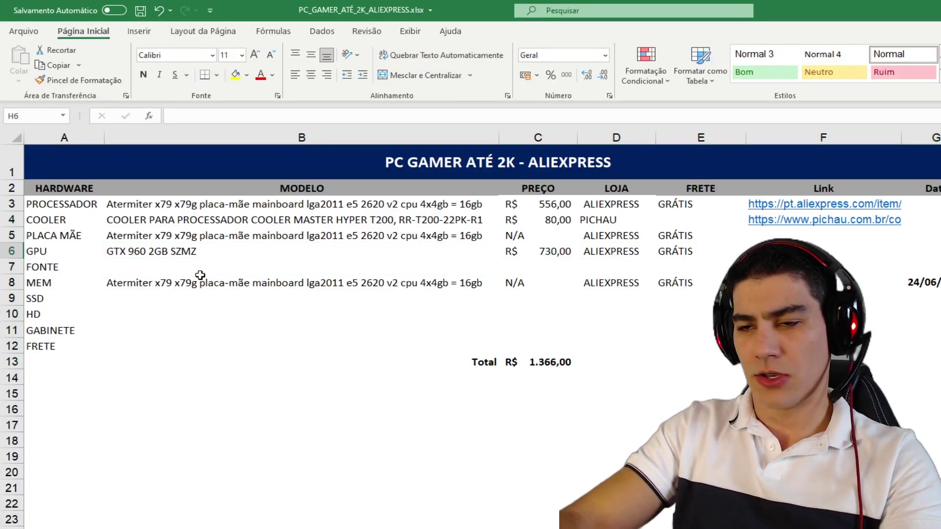
key("Left")
key("Left")
key("Left")
key("Left")
key("Left")
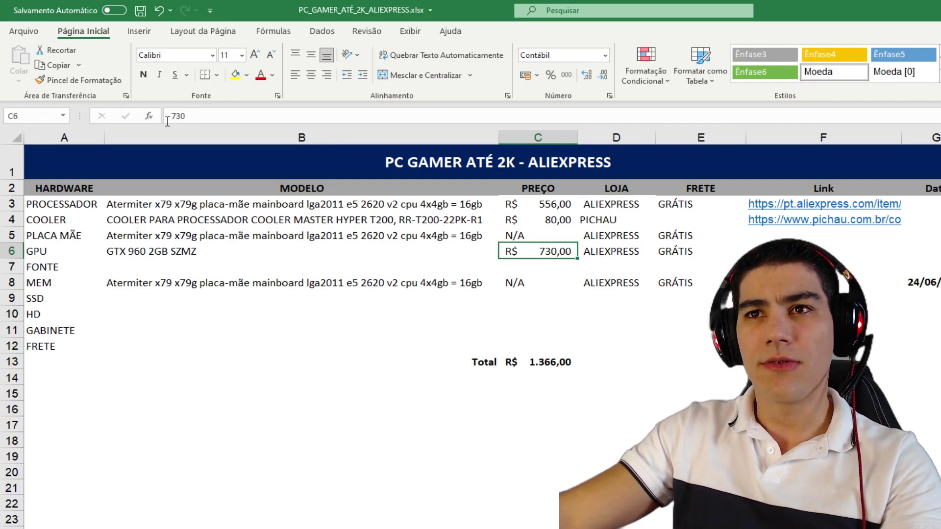
left_click(247, 75)
left_click(289, 194)
left_click(474, 257)
left_click(322, 277)
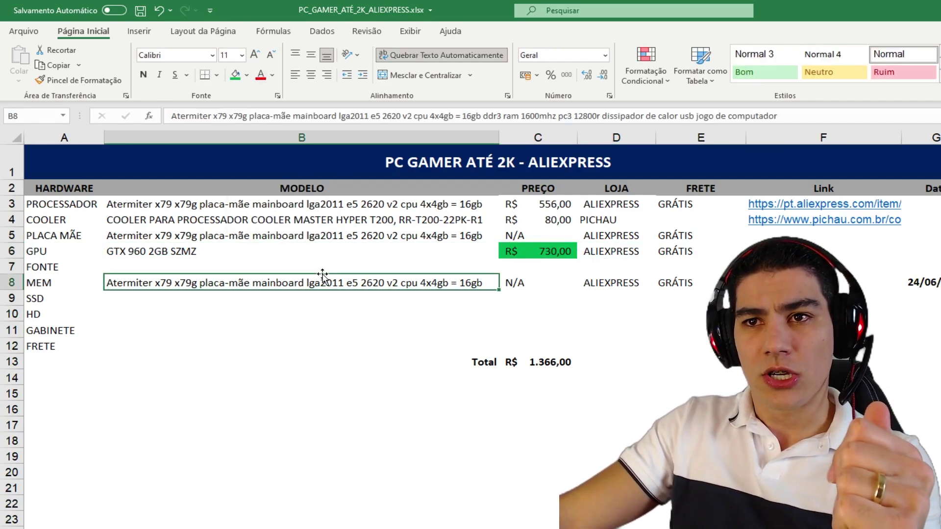
left_click(326, 268)
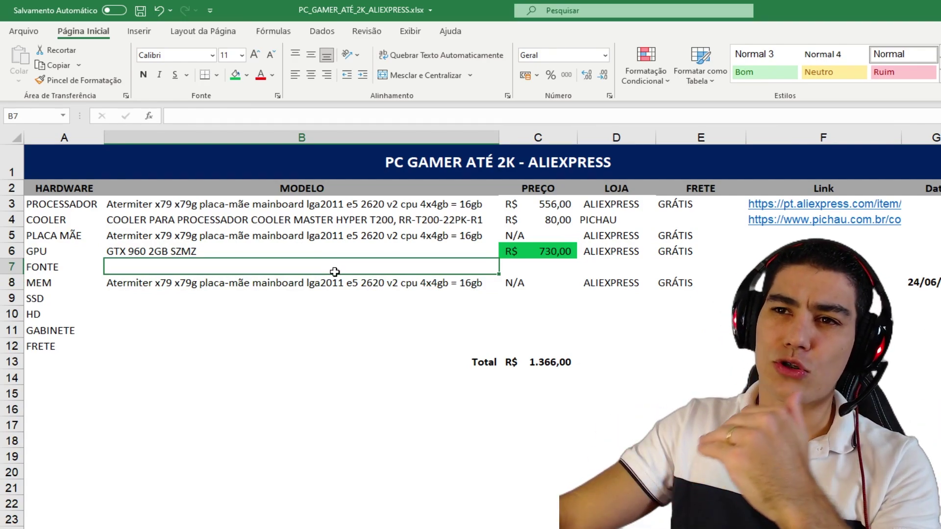
left_click(354, 245)
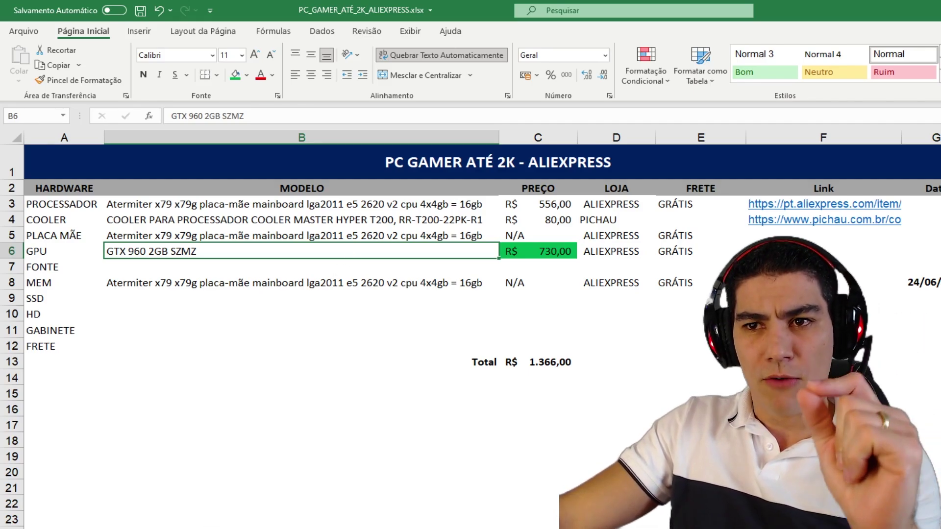
Switch to the browser and show the Google Shopping results for "fonte 500w 80 plus".
key("alt+Tab")
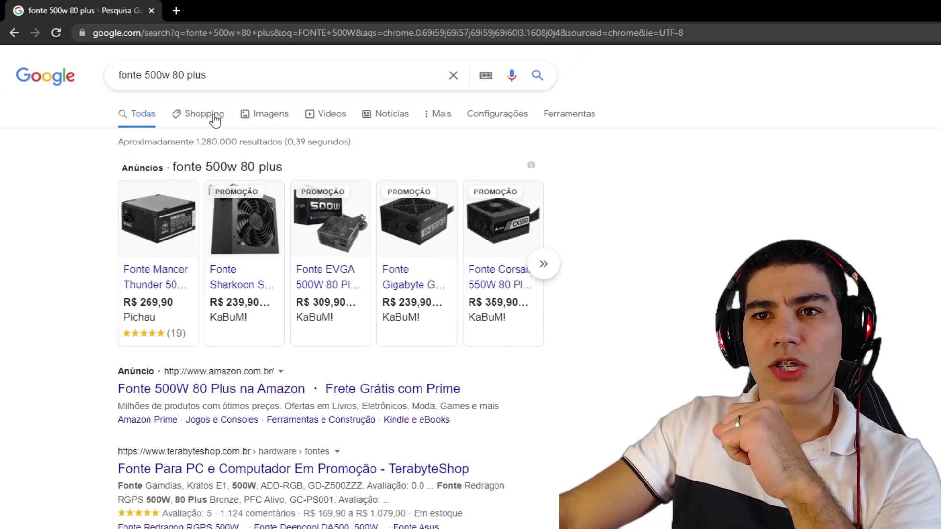
left_click(213, 117)
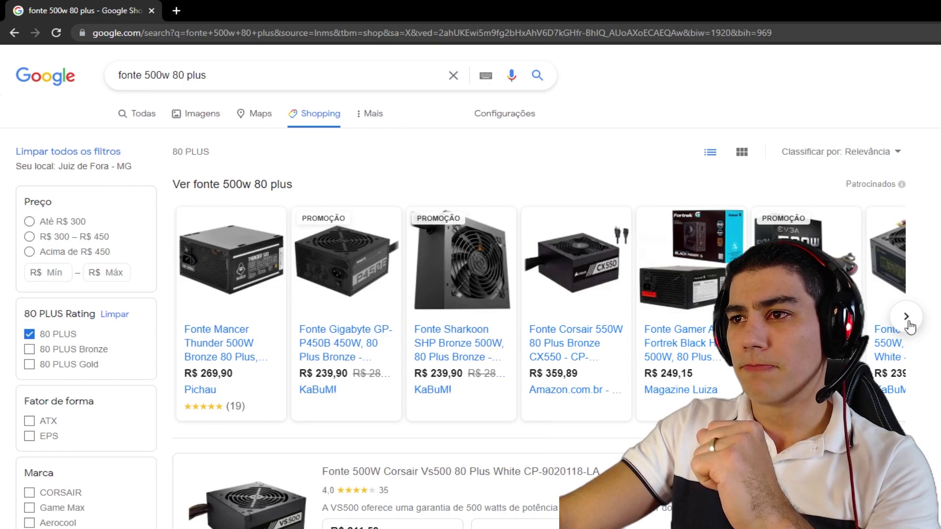
Check the Submarino offer for the Corsair VS500 500W power supply in new tabs and close them.
scroll(379, 143, "down", 6)
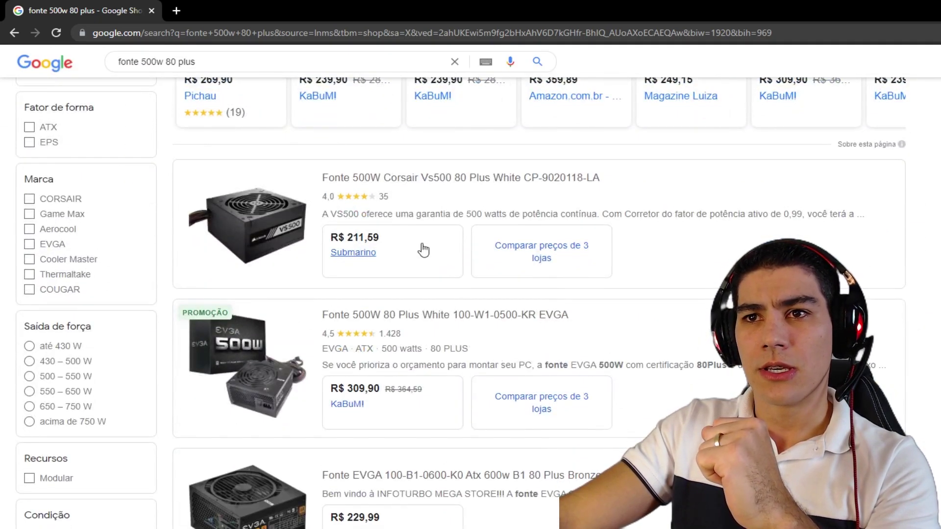
middle_click(465, 185)
left_click(223, 4)
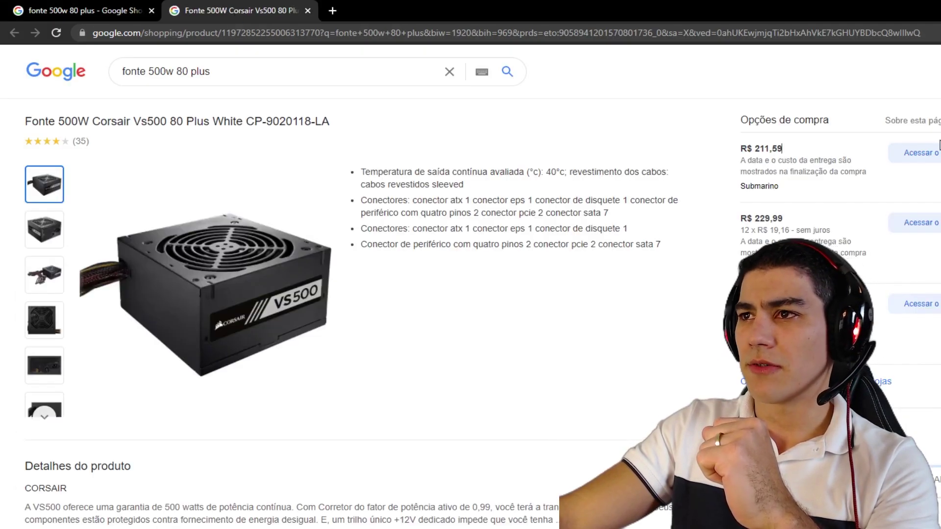
left_click(937, 149)
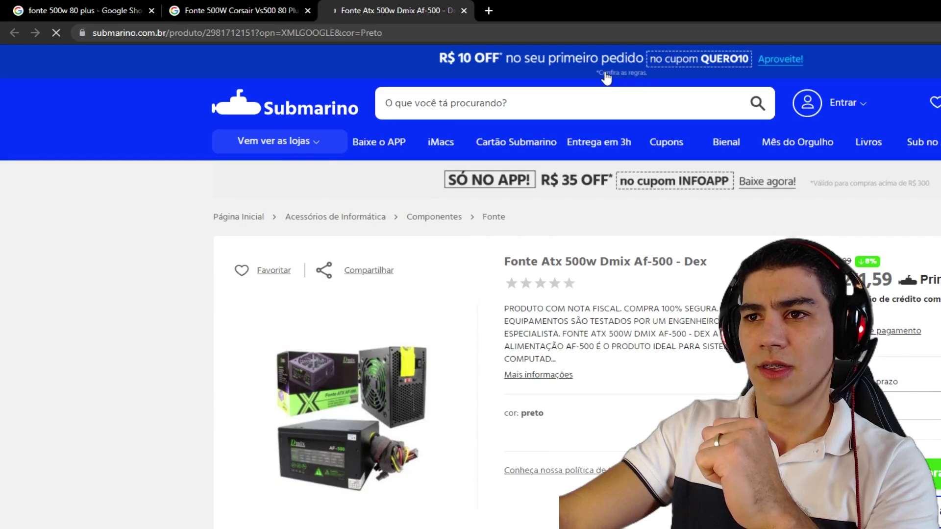
left_click(464, 10)
left_click(308, 11)
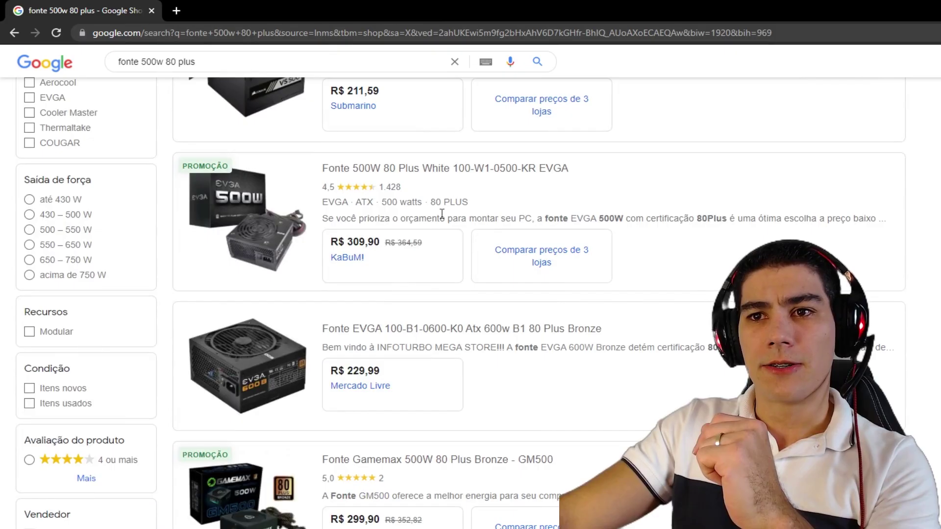
Browse the power supply results and open the Mancer Thunder 500W Bronze 80 Plus listing in a new tab.
scroll(390, 269, "down", 5)
scroll(391, 270, "down", 6)
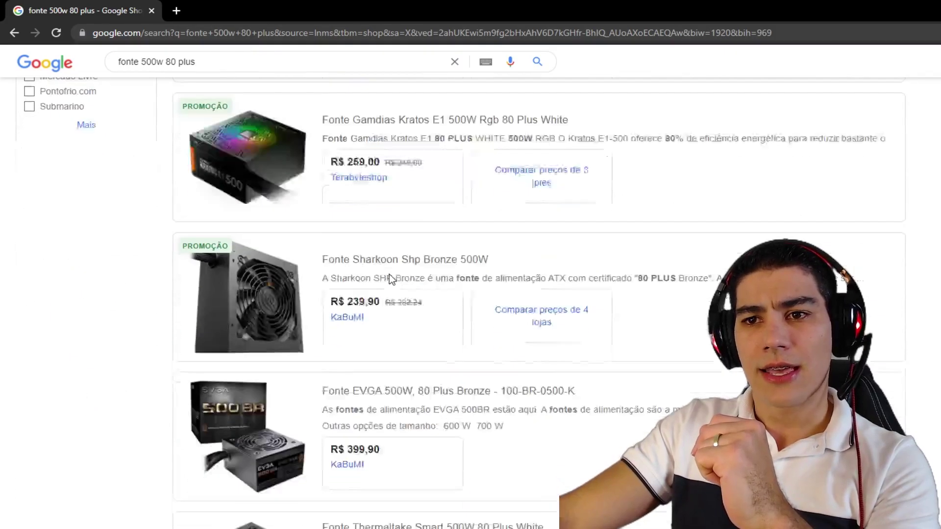
scroll(391, 286, "down", 3)
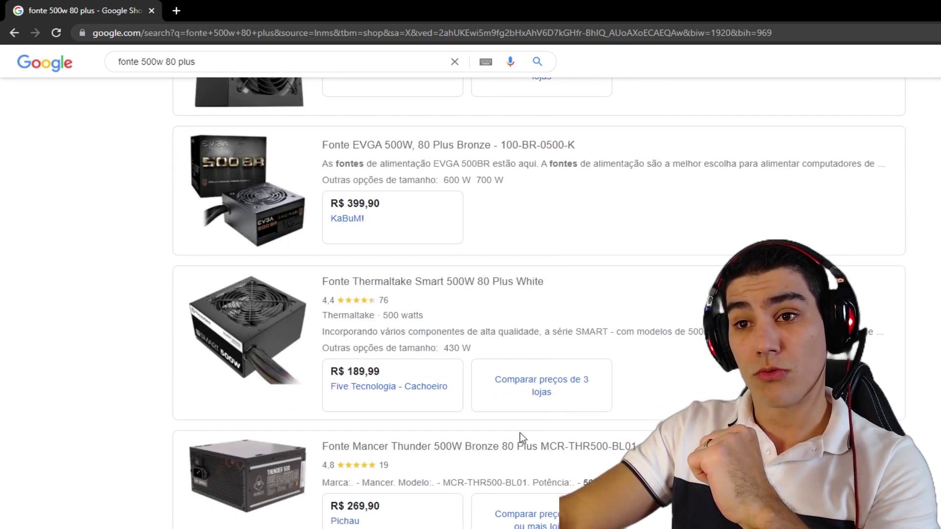
scroll(494, 465, "down", 3)
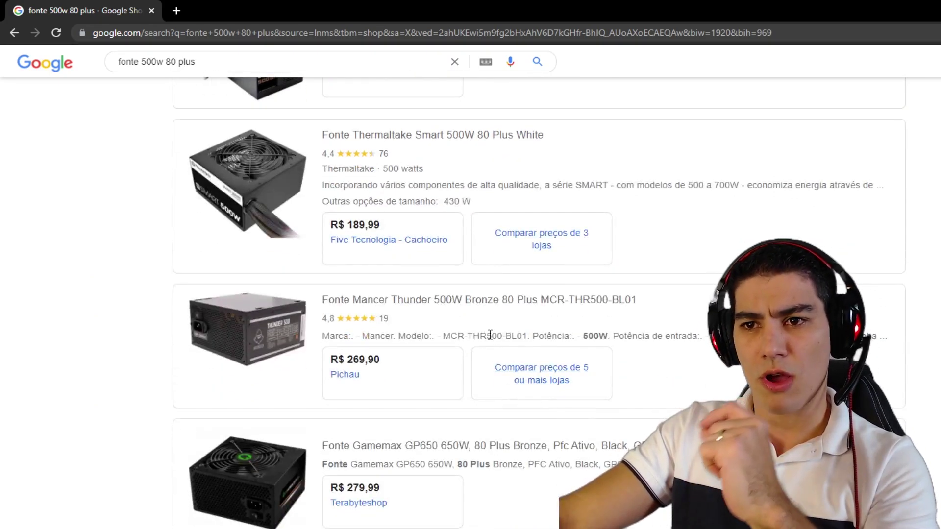
middle_click(555, 302)
scroll(555, 303, "down", 6)
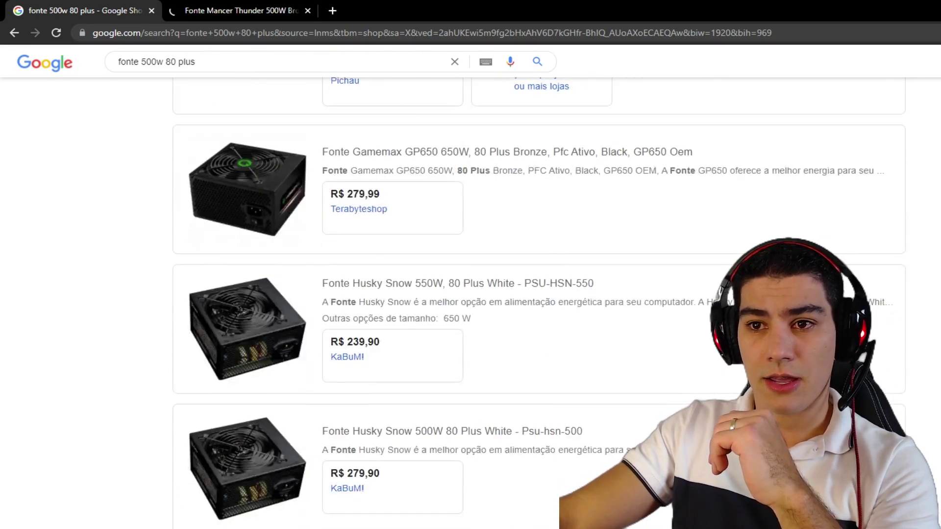
Compare the models and prices of the 500W 80 Plus power supplies in the Google Shopping results.
scroll(539, 303, "down", 6)
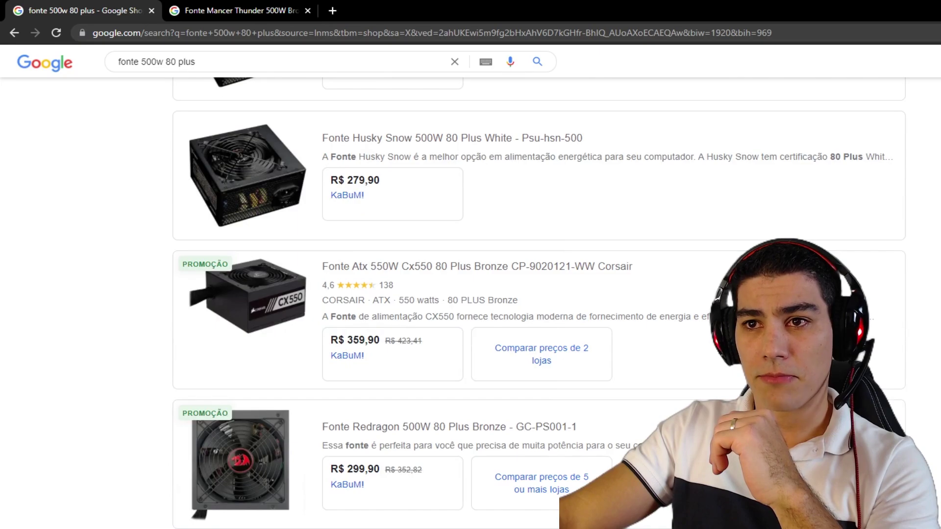
scroll(539, 303, "down", 6)
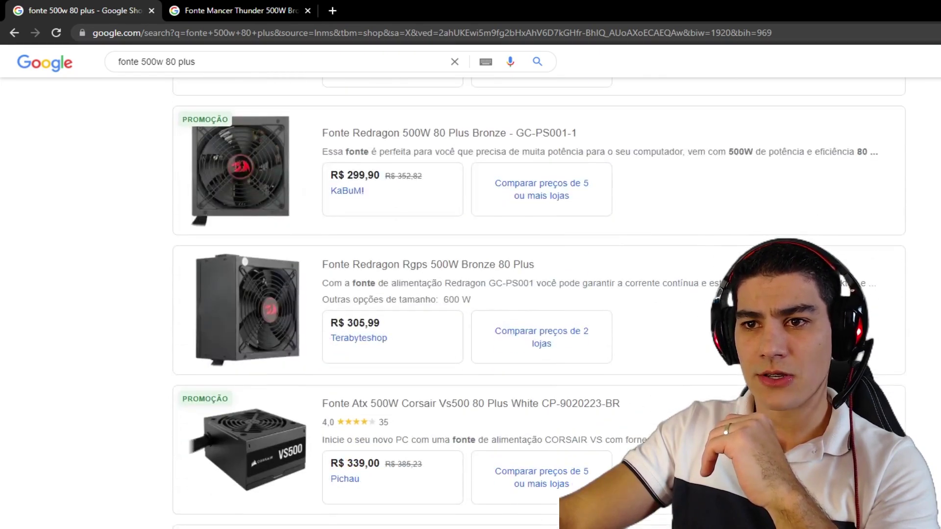
scroll(539, 302, "down", 3)
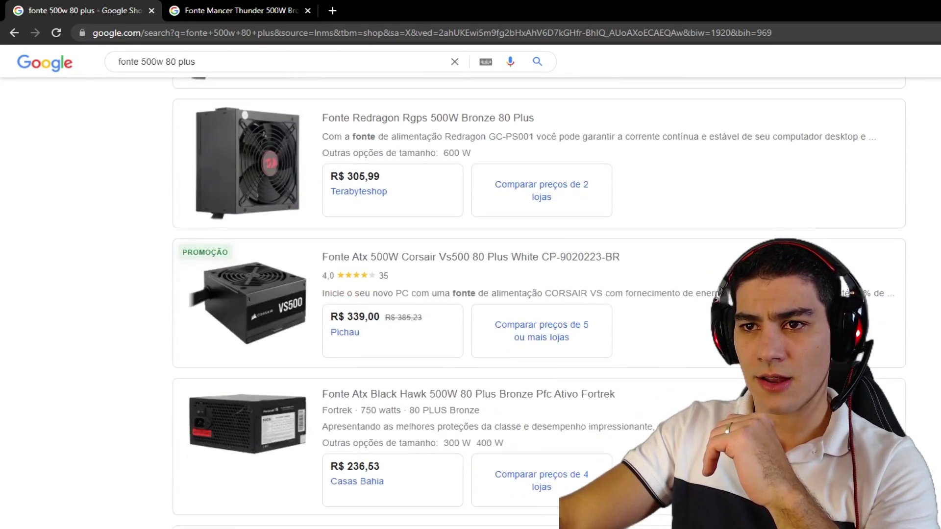
scroll(235, 353, "down", 10)
scroll(235, 354, "up", 3)
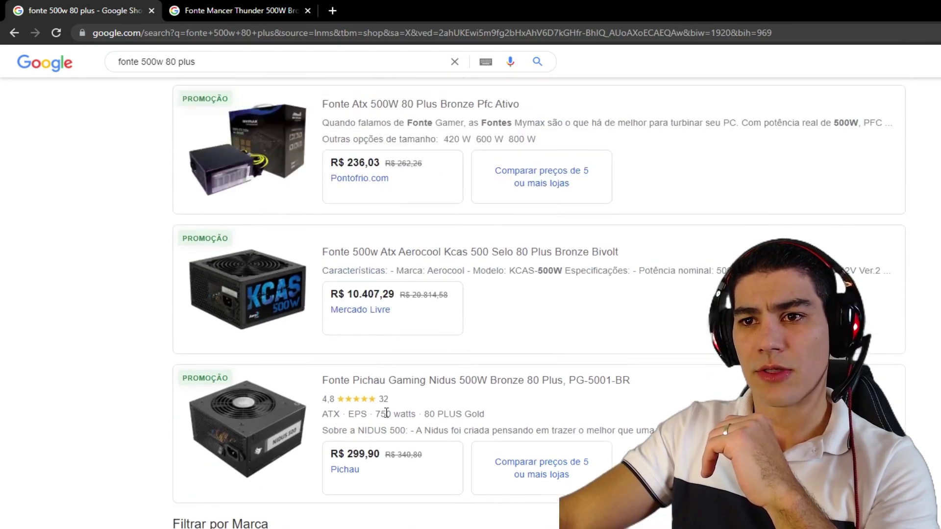
scroll(456, 372, "up", 5)
scroll(421, 404, "down", 15)
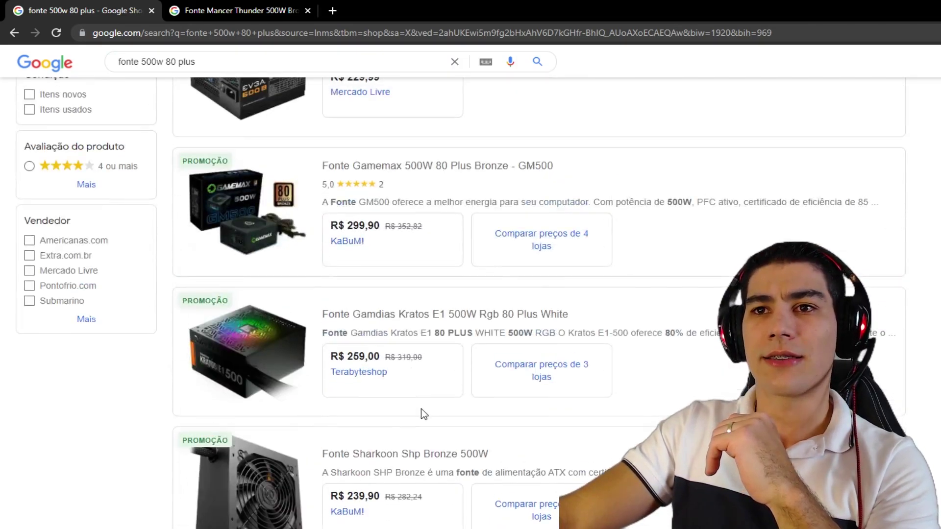
scroll(421, 413, "up", 5)
scroll(421, 413, "up", 2)
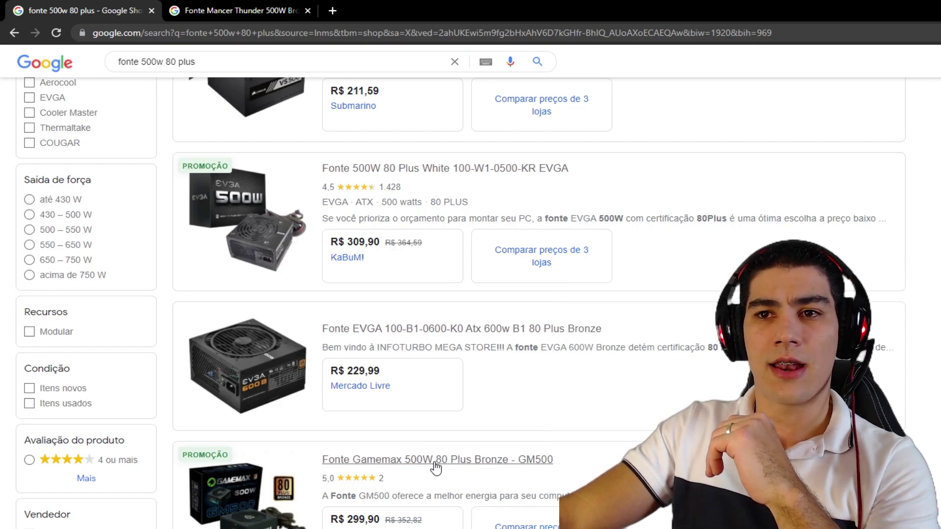
scroll(387, 488, "up", 3)
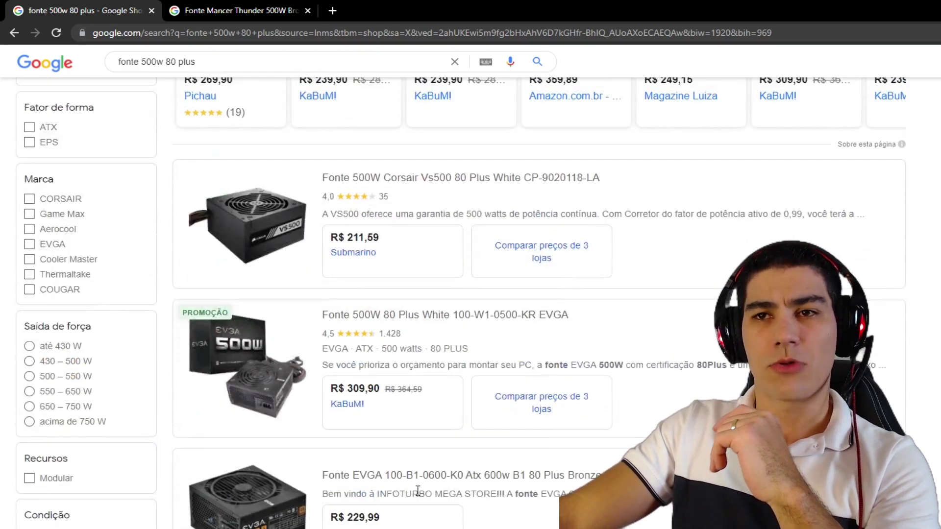
scroll(417, 490, "down", 9)
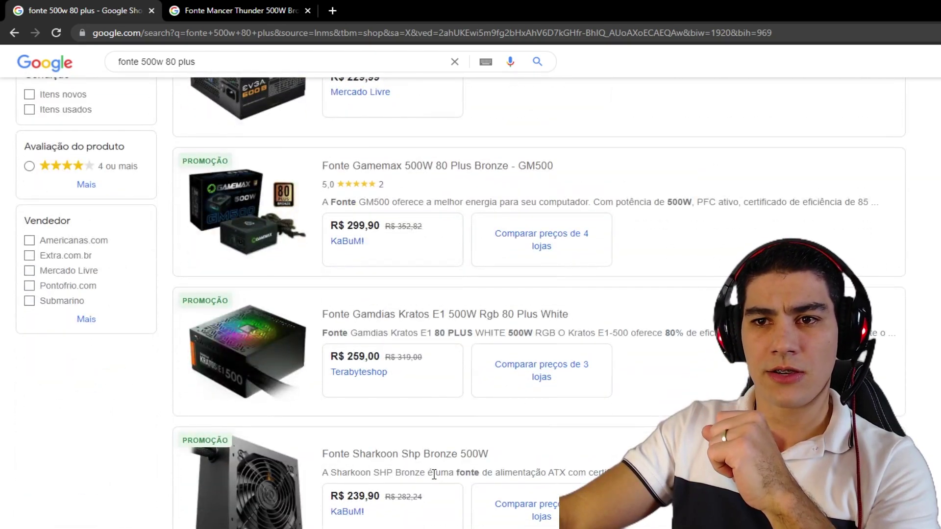
Open Pichau's offer for the Mancer Thunder 500W Bronze 80 Plus power supply and select its product title.
key("ctrl+Tab")
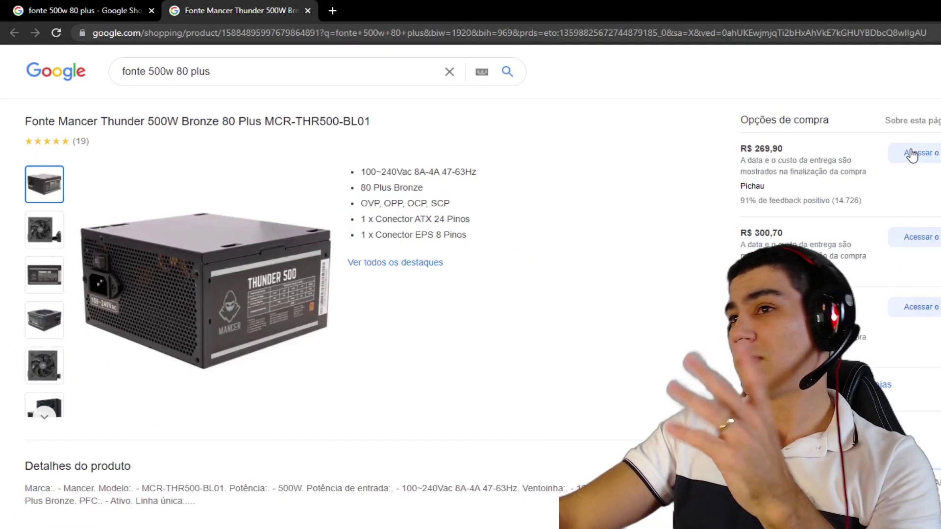
left_click(908, 154)
left_click(308, 11)
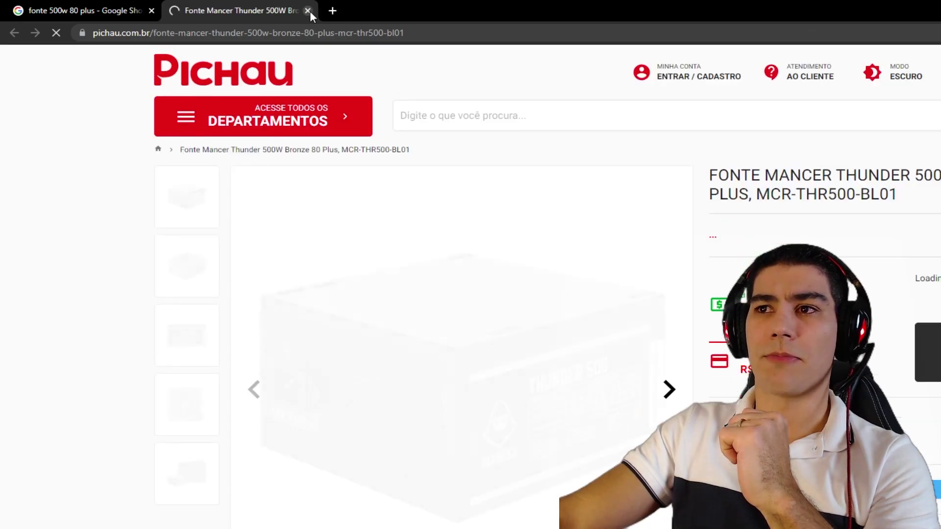
double_click(823, 195)
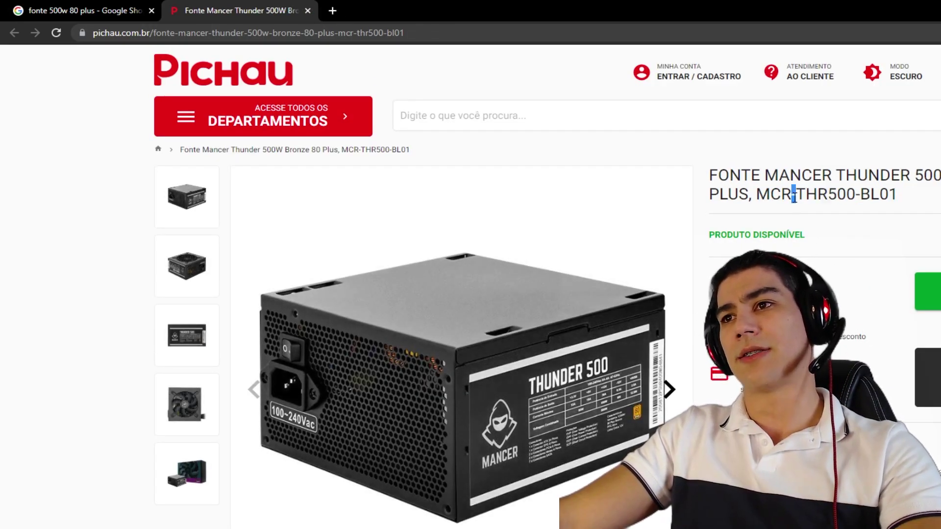
triple_click(795, 196)
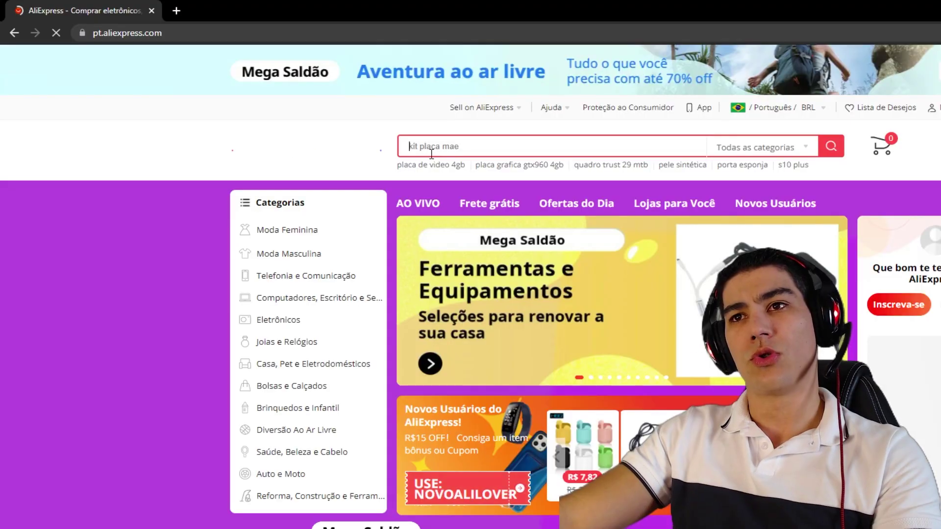
Search AliExpress for "SSD 480" and sort the results by price from lowest to highest.
type("SSD 480")
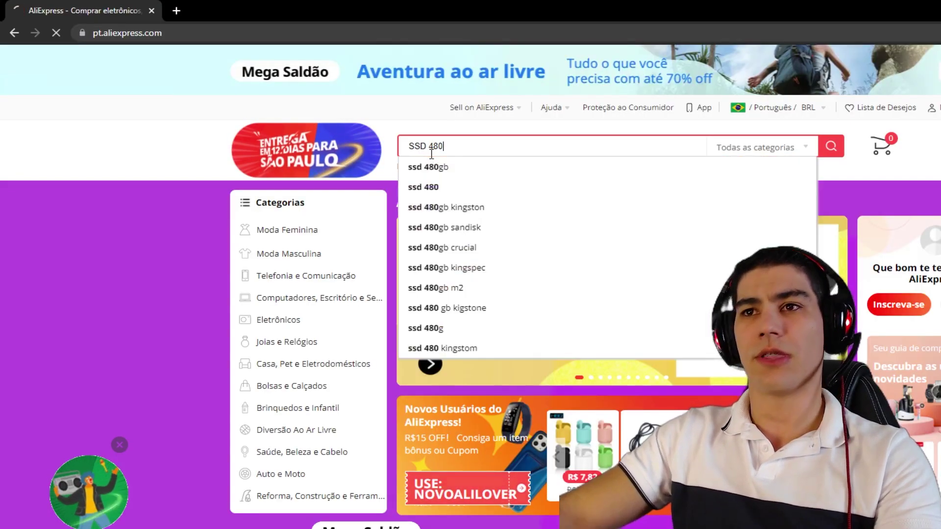
key("Return")
left_click(604, 193)
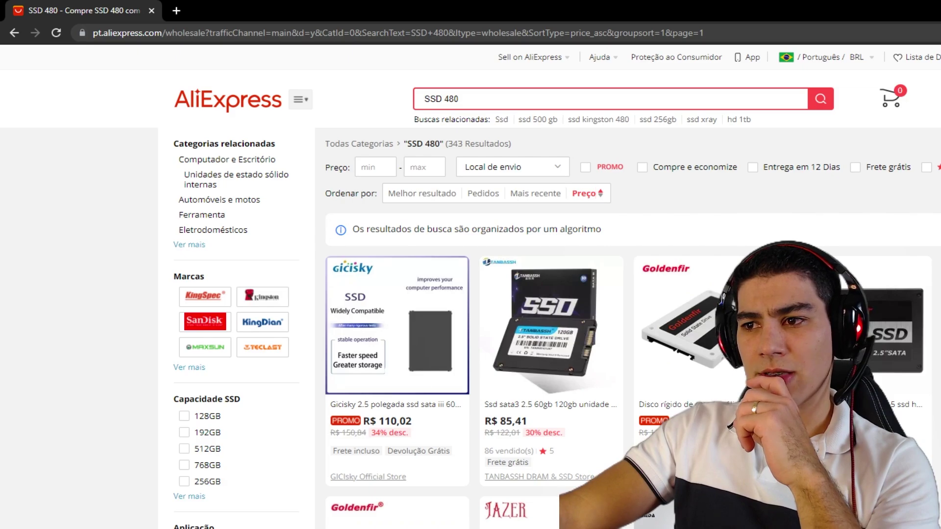
Browse the SSD results, open the Goldenfir SSD listing from Computer&SSD Storage Factory Store in a new tab and view it.
scroll(539, 294, "down", 9)
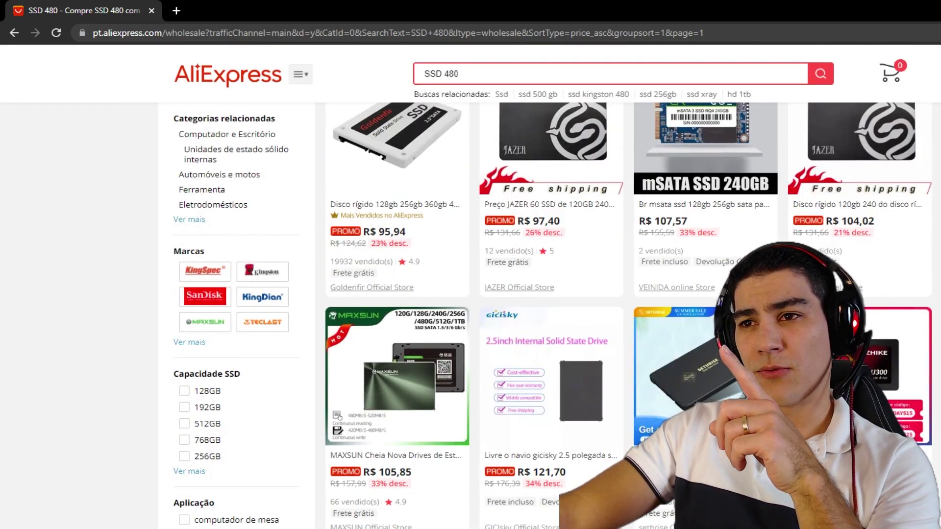
scroll(539, 294, "down", 6)
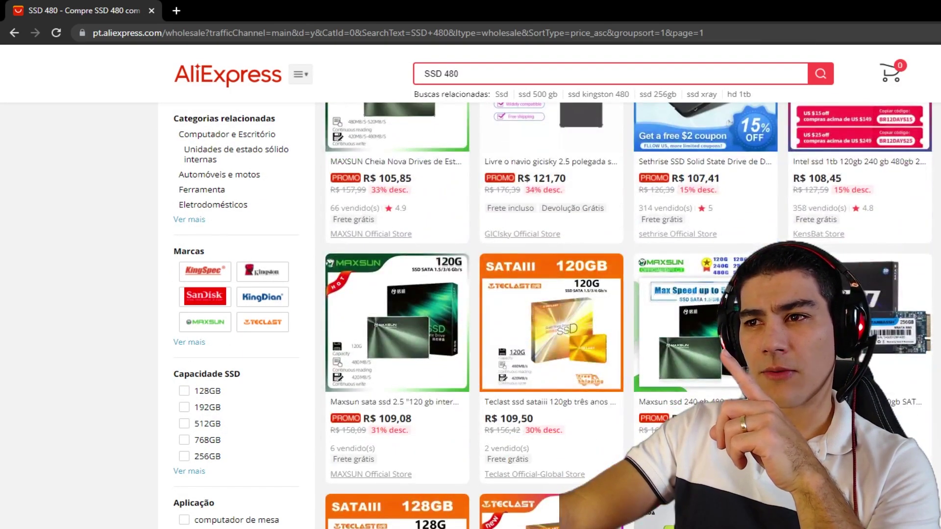
scroll(539, 294, "down", 6)
scroll(539, 294, "down", 3)
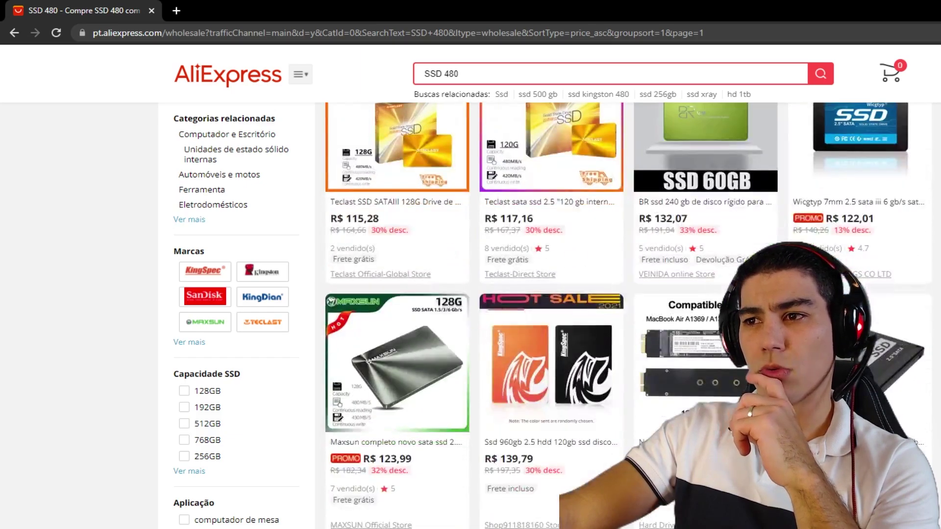
middle_click(863, 368)
scroll(544, 68, "down", 3)
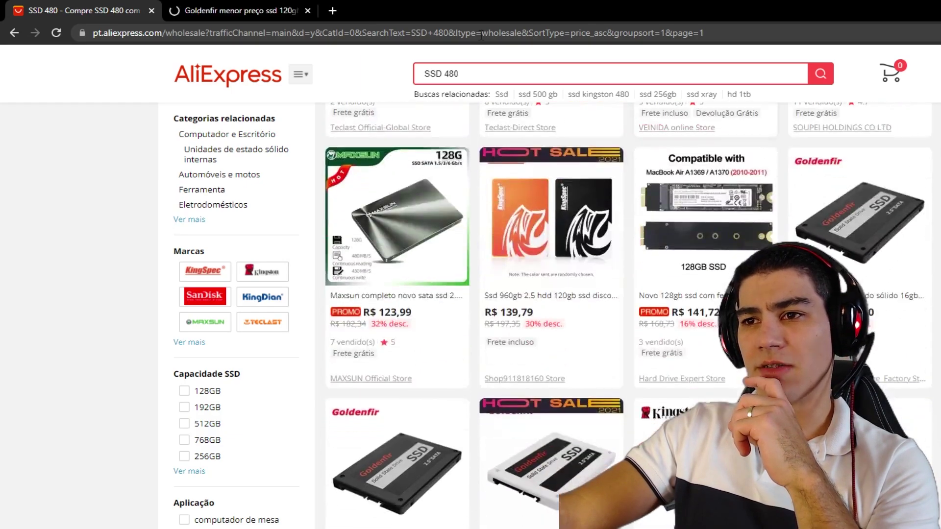
left_click(220, 6)
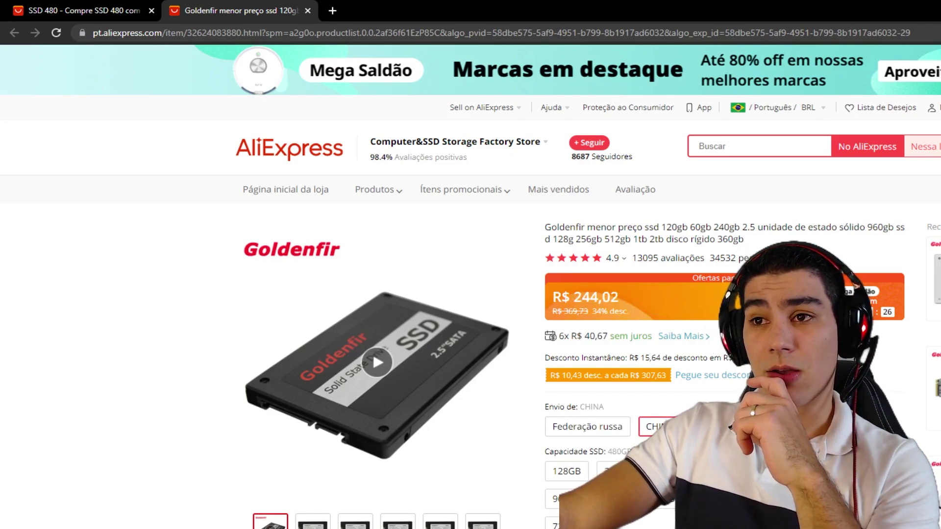
Return to the SSD results and open a second Goldenfir 2.5 SSD listing in a new tab for comparison.
left_click(83, 10)
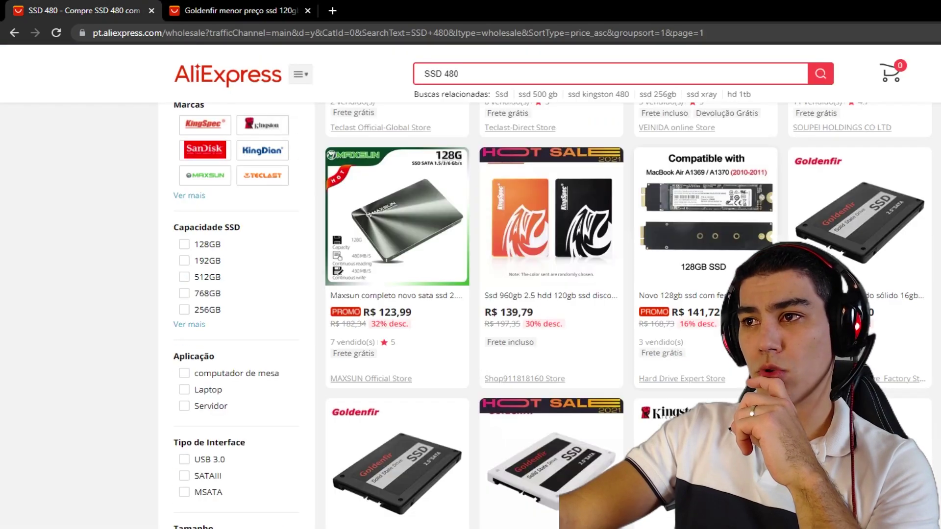
scroll(627, 314, "up", 10)
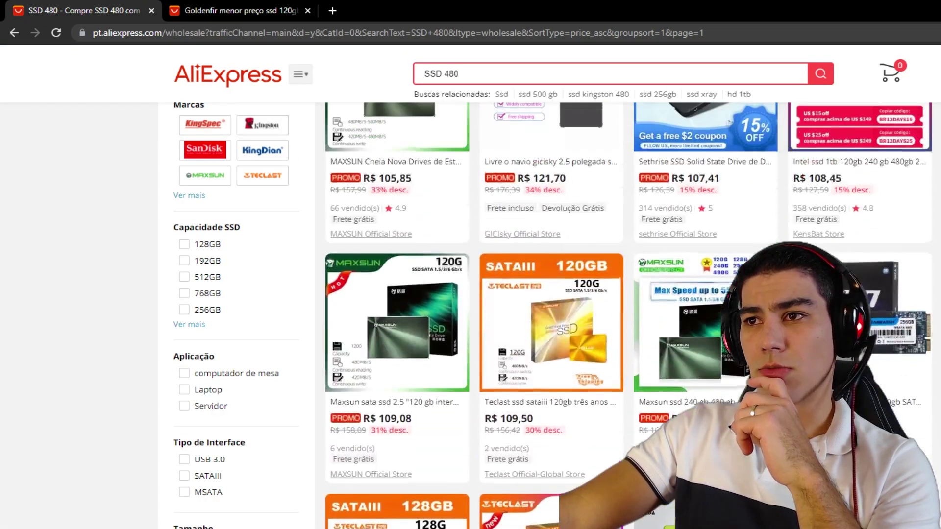
scroll(627, 313, "up", 3)
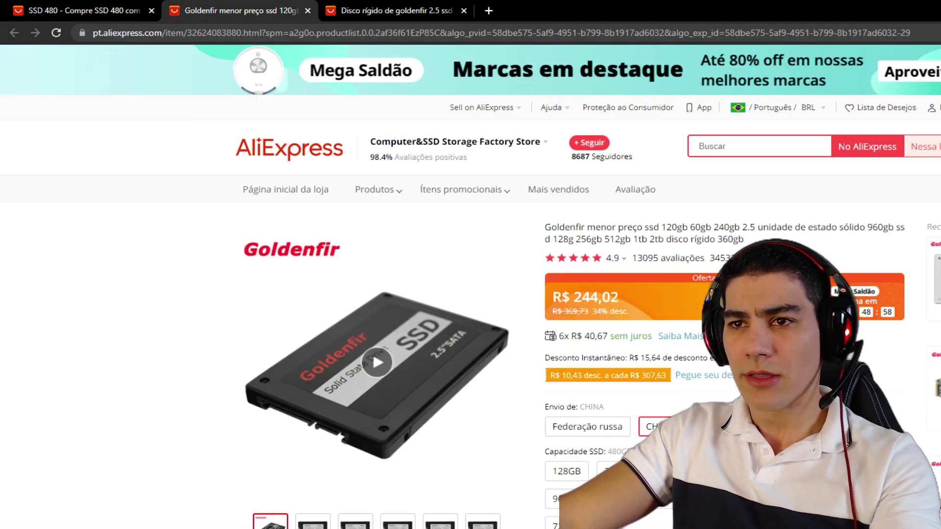
Copy the first Goldenfir SSD listing's URL into the SSD row's link cell in the Excel parts list.
left_click(371, 38)
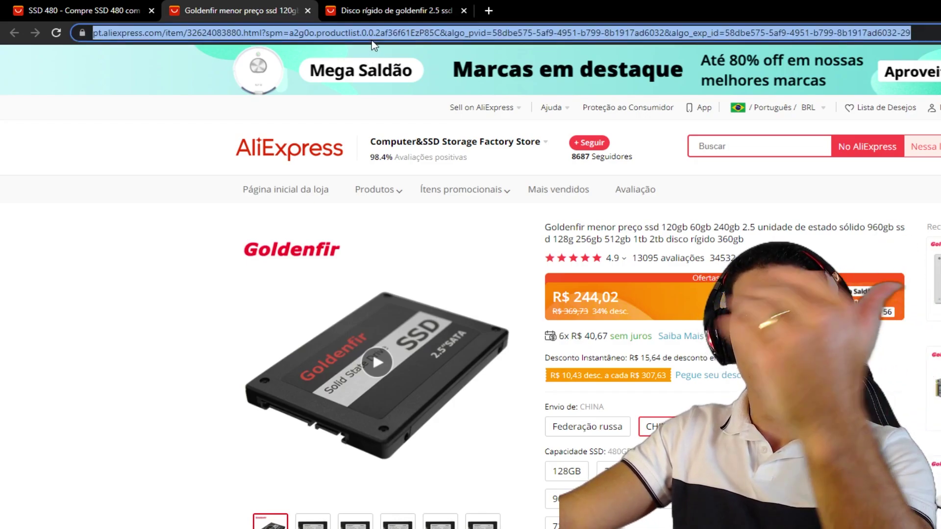
left_click(374, 94)
key("ctrl+l")
key("ctrl+c")
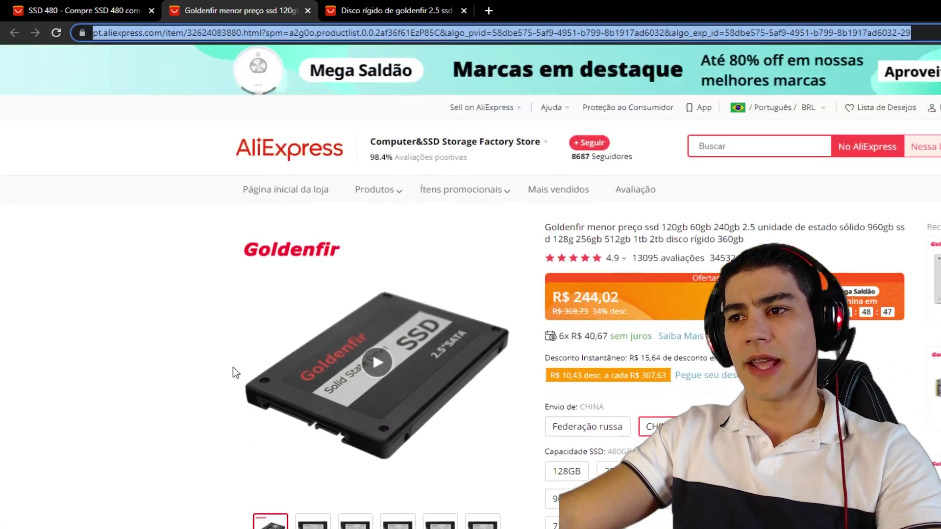
key("alt+Tab")
key("ctrl+v")
key("Left")
key("ctrl+Down")
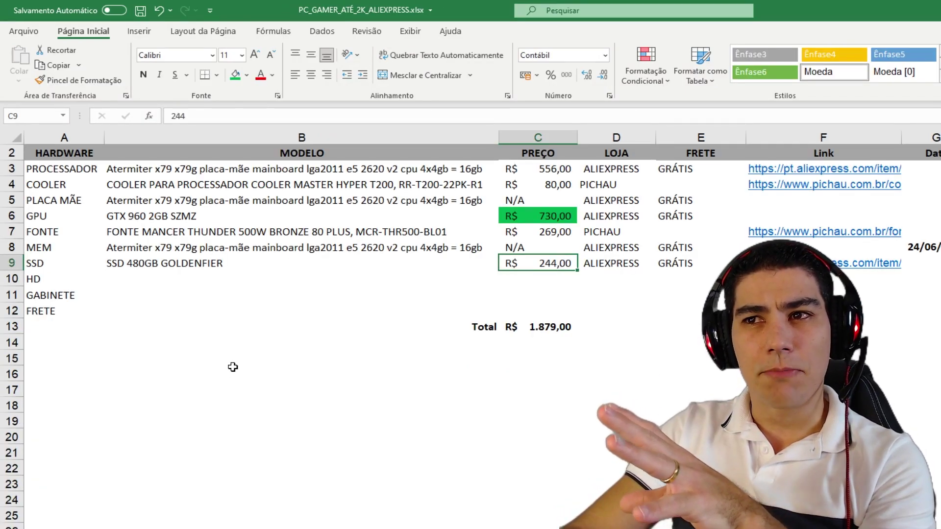
Enter N/A as both the model and the price in the HD row of the parts list.
key("Down")
key("Left")
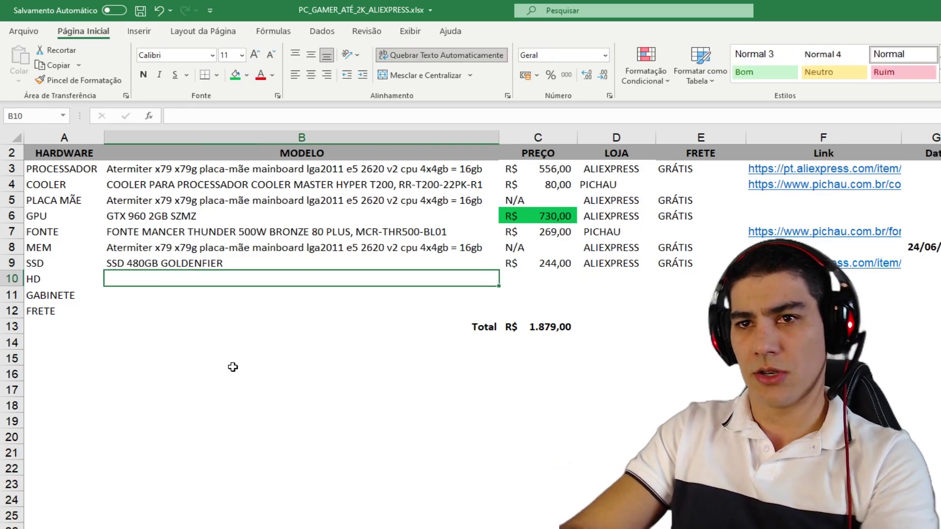
type("N/A")
key("ctrl+Return")
key("ctrl+c")
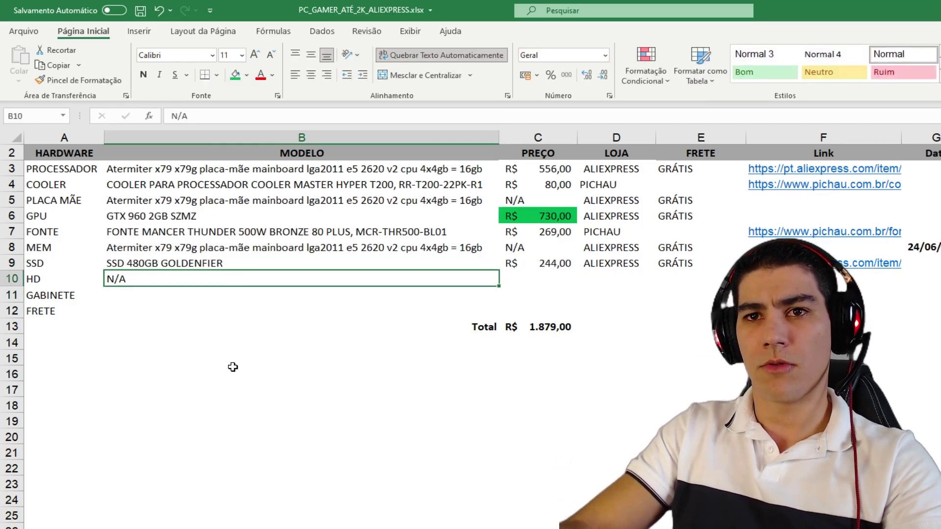
key("Right")
key("ctrl+v")
key("Escape")
key("Down")
key("Left")
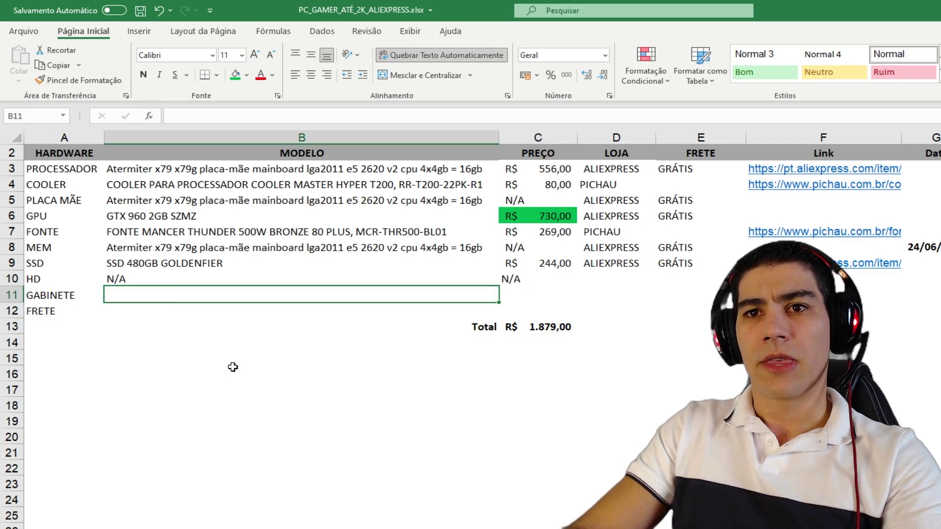
Close the two Goldenfir SSD listings in the browser and show the Google Shopping results for "GABINETE MATX".
key("alt+Tab")
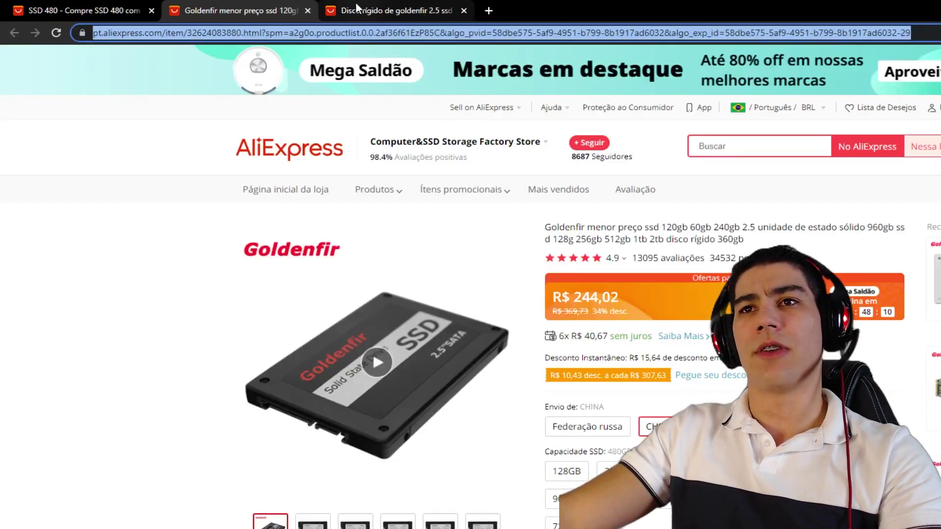
left_click(307, 10)
key("alt+Tab")
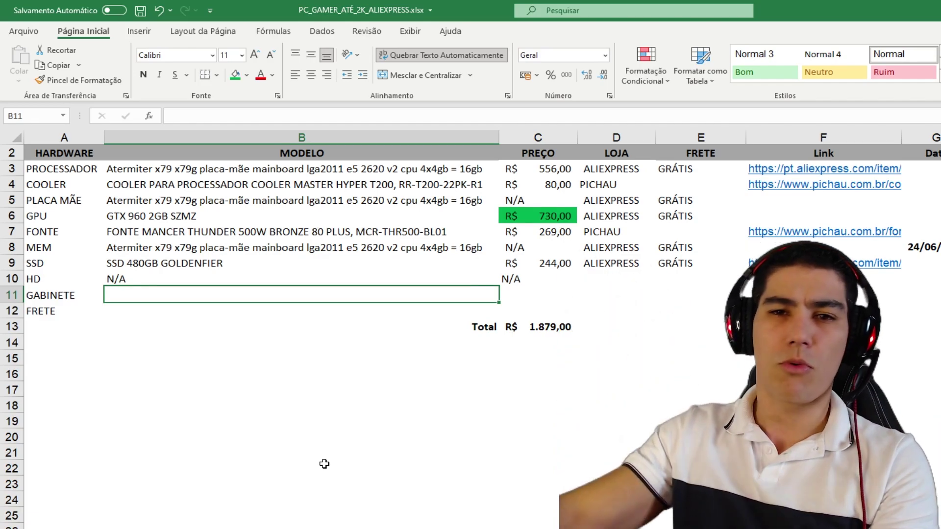
key("alt+Tab")
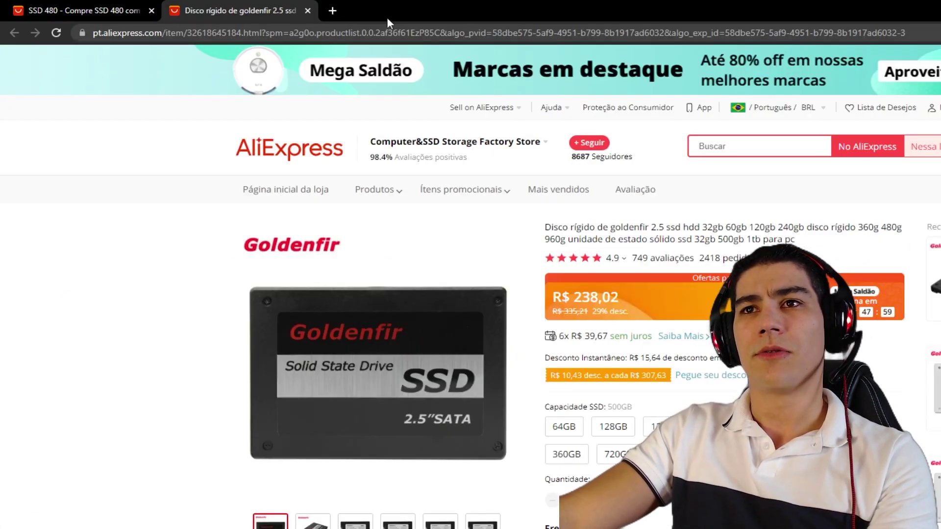
left_click(307, 8)
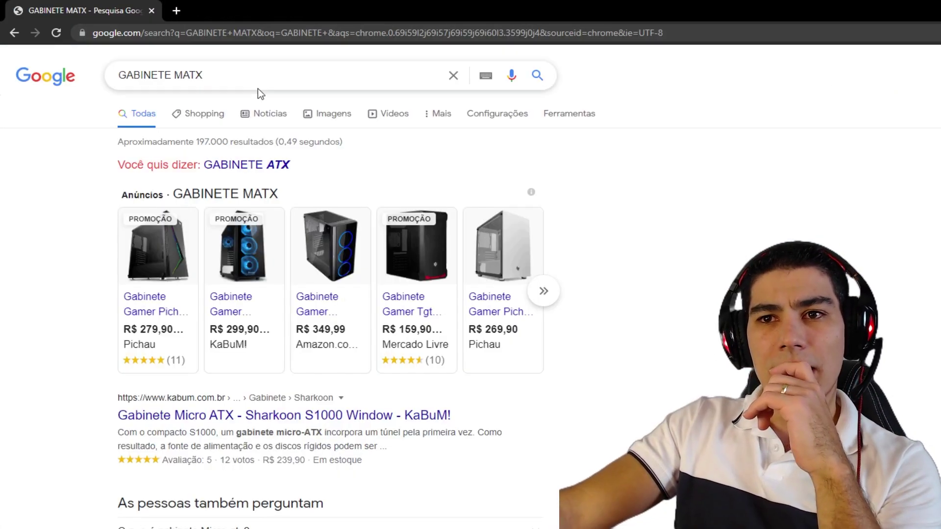
left_click(191, 117)
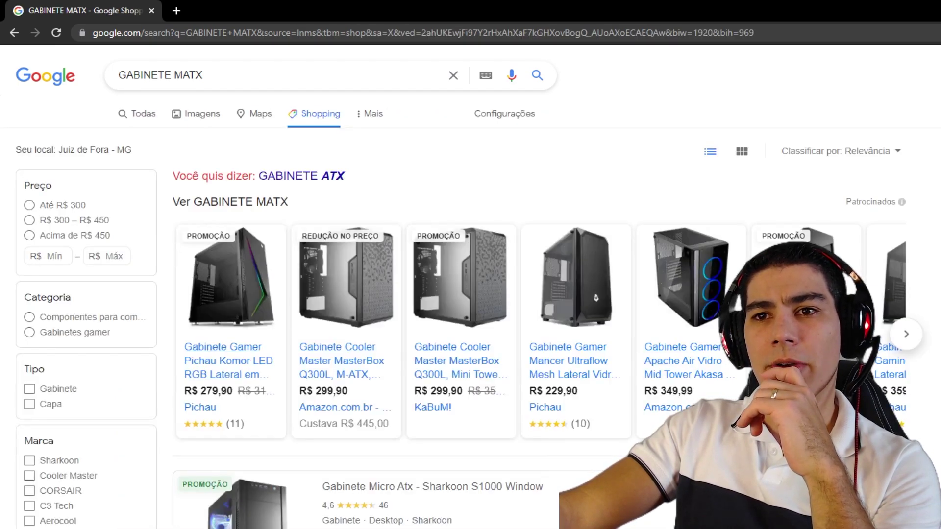
Check the store cells of the FONTE and GABINETE rows in the Excel parts list.
key("alt+Tab")
left_click(612, 232)
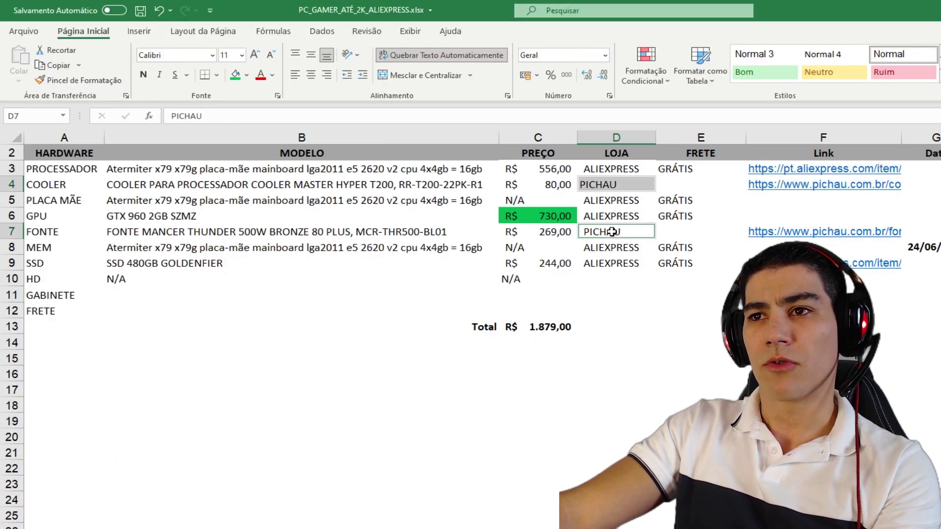
left_click(604, 292)
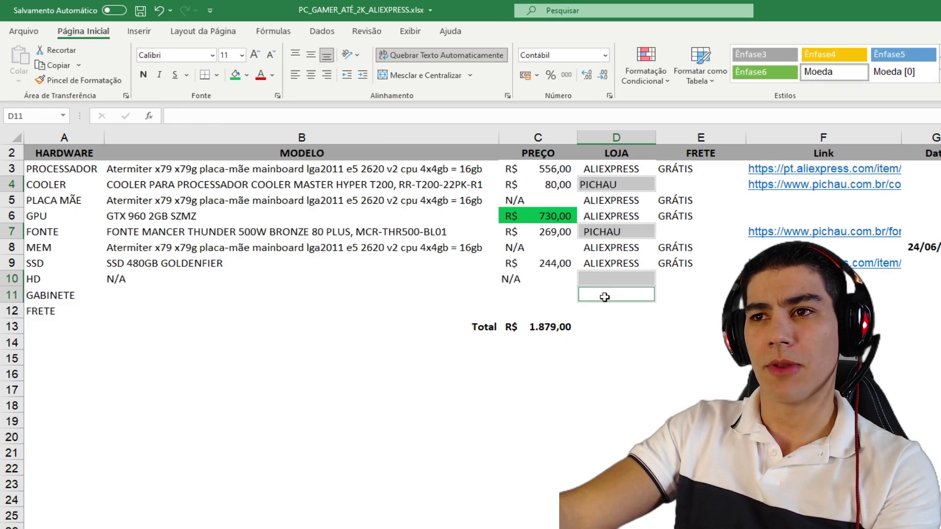
Return to the browser, look through more sponsored cases and open Pichau's Gabinete category sorted by lowest price.
key("alt+Tab")
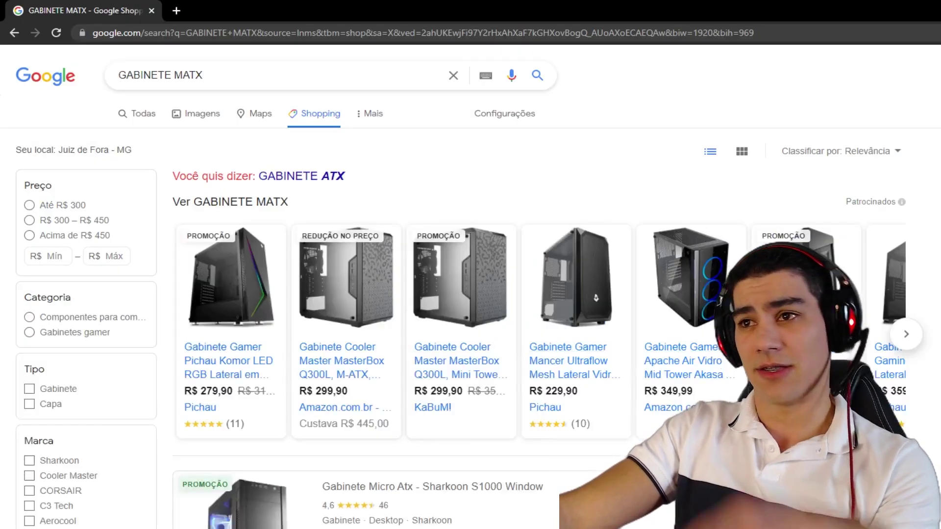
left_click(909, 337)
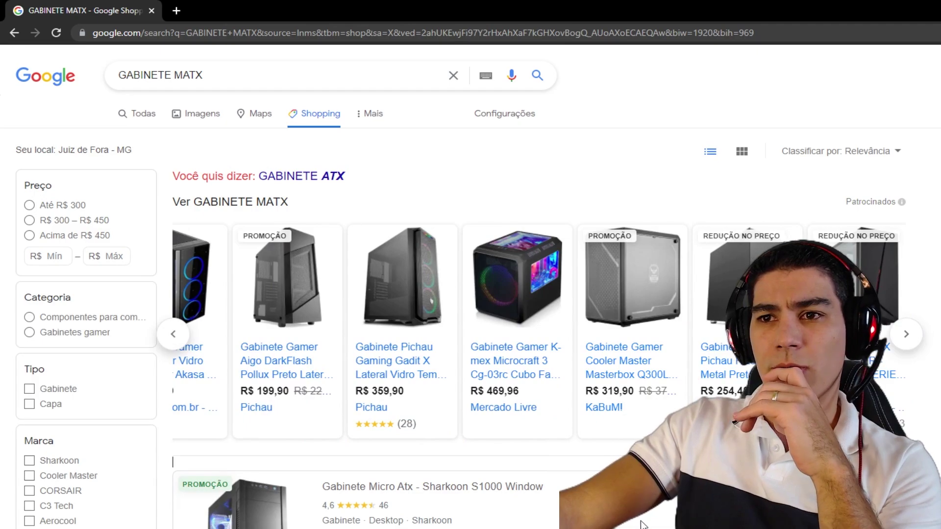
left_click(212, 74)
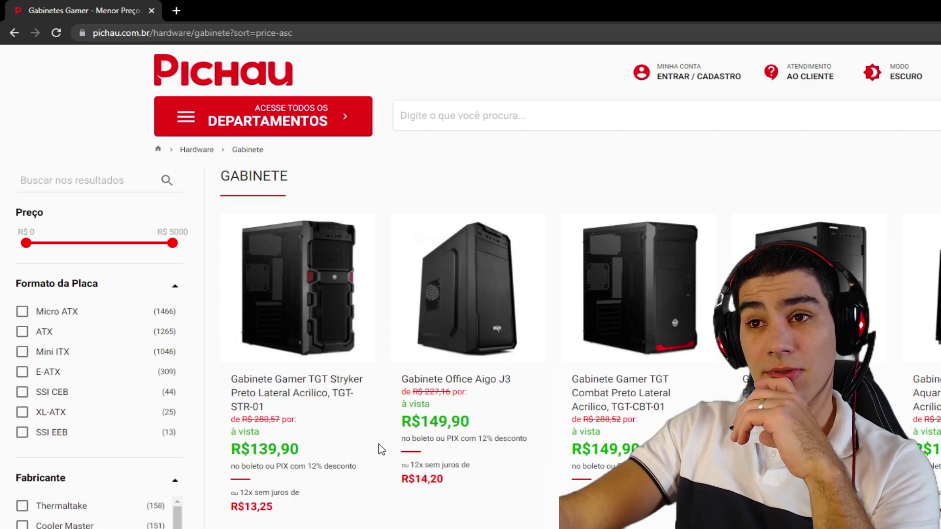
Highlight the GABINETE and FRETE rows in the Excel parts list, returning to Pichau's case listings.
key("alt+Tab")
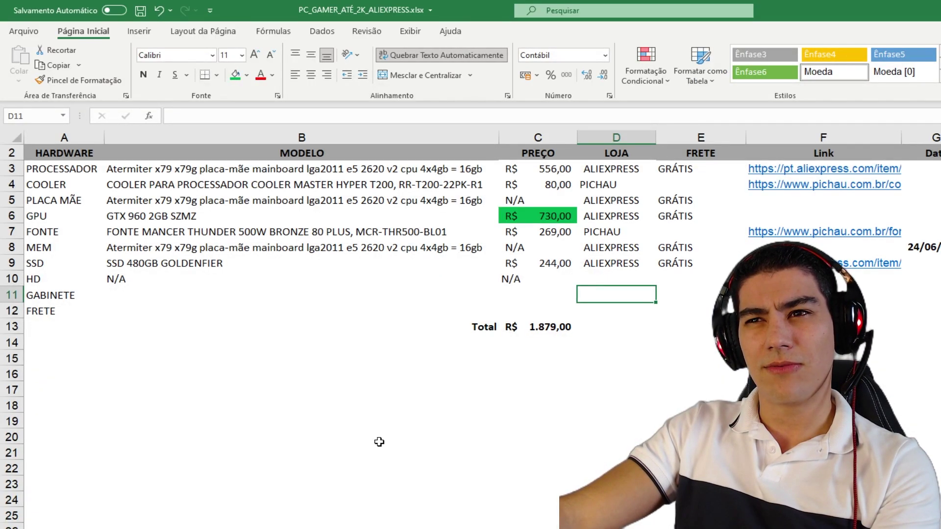
left_click_drag(590, 313, 79, 295)
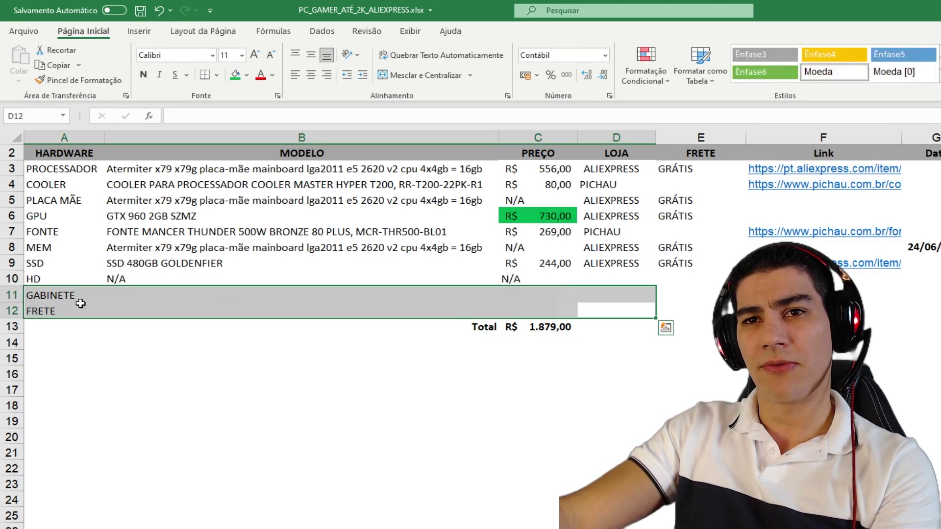
key("alt+Tab")
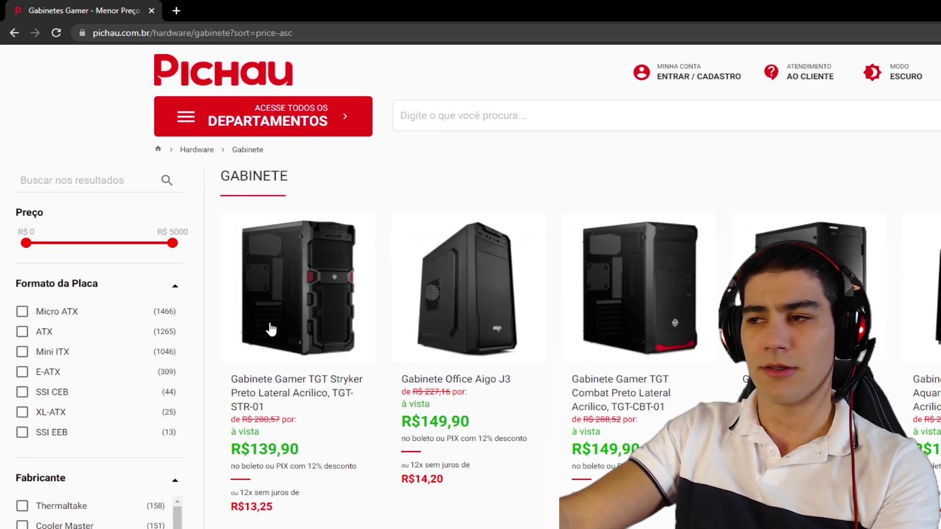
Browse Pichau's cases by ascending price and open the Gabinete Gamer Aigo Water Square 5 listing in a new tab.
scroll(271, 329, "down", 6)
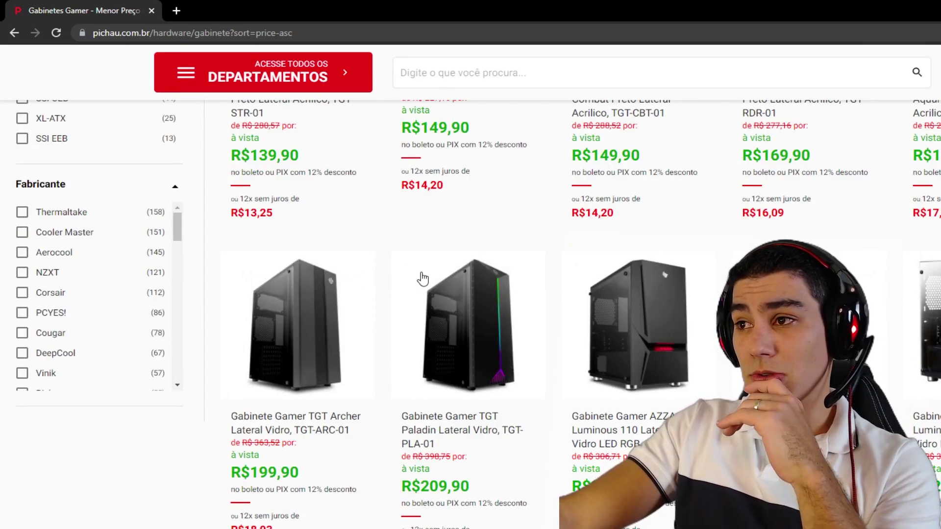
scroll(422, 279, "down", 3)
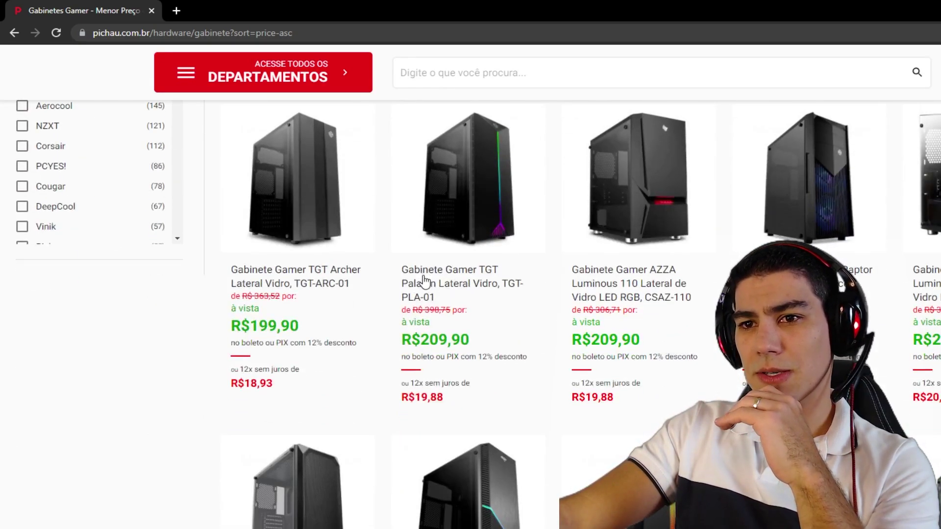
scroll(425, 289, "down", 9)
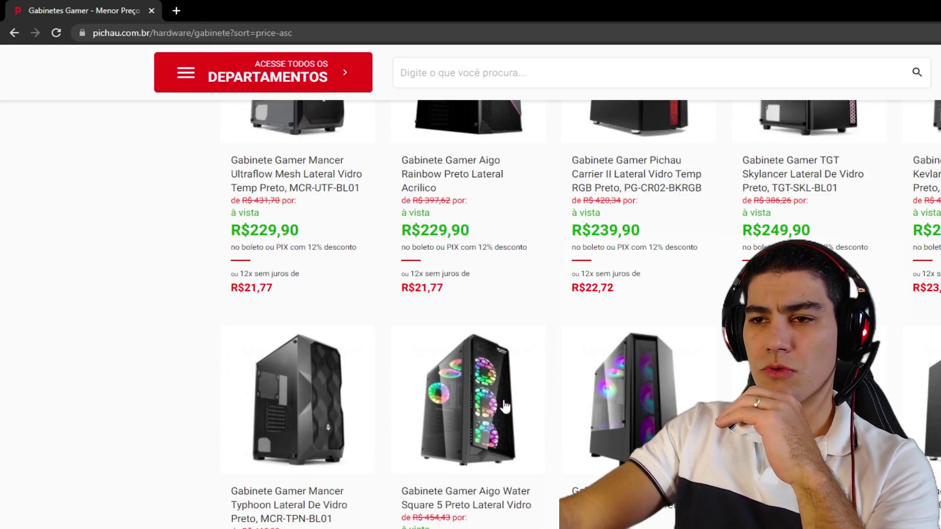
scroll(495, 500, "up", 3)
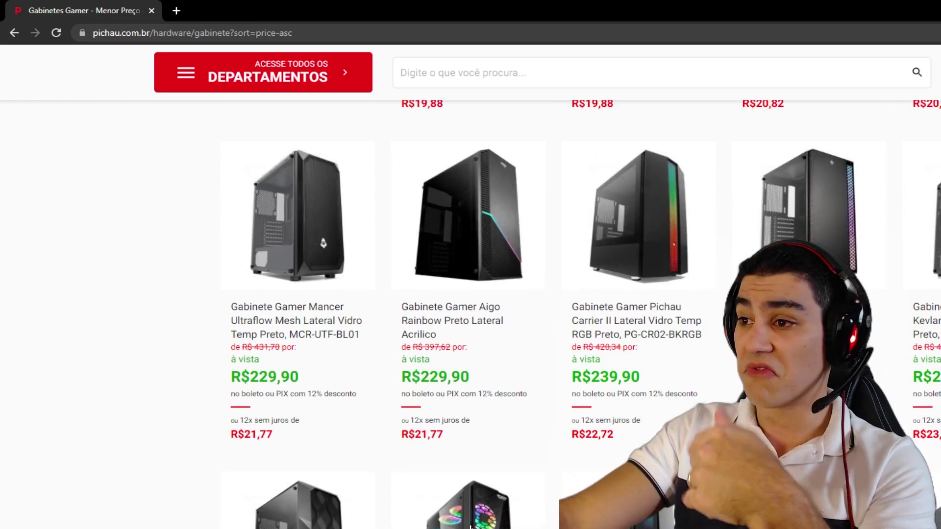
scroll(470, 527, "down", 3)
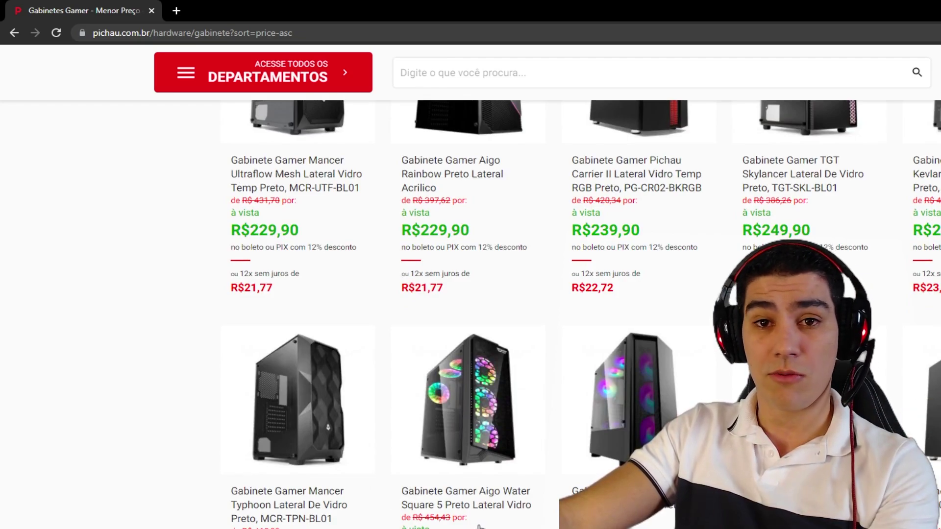
scroll(479, 526, "down", 3)
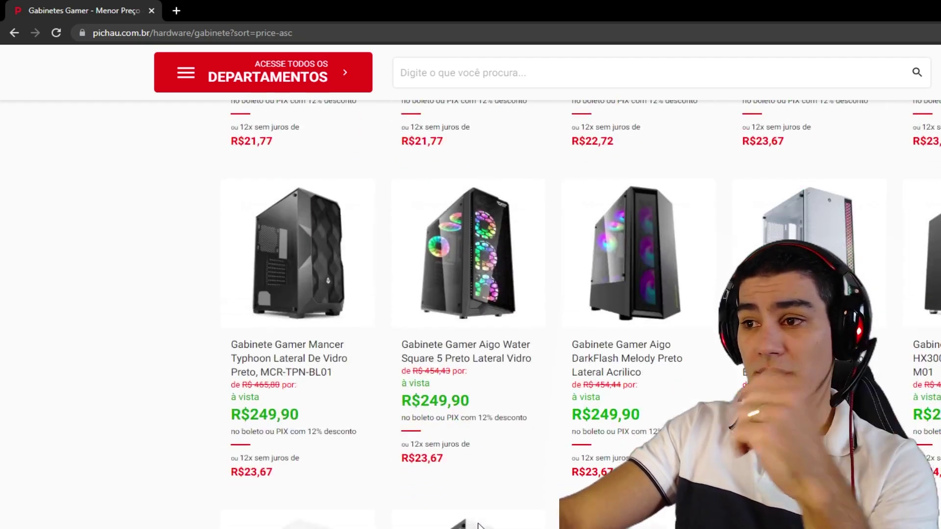
left_click(238, 6)
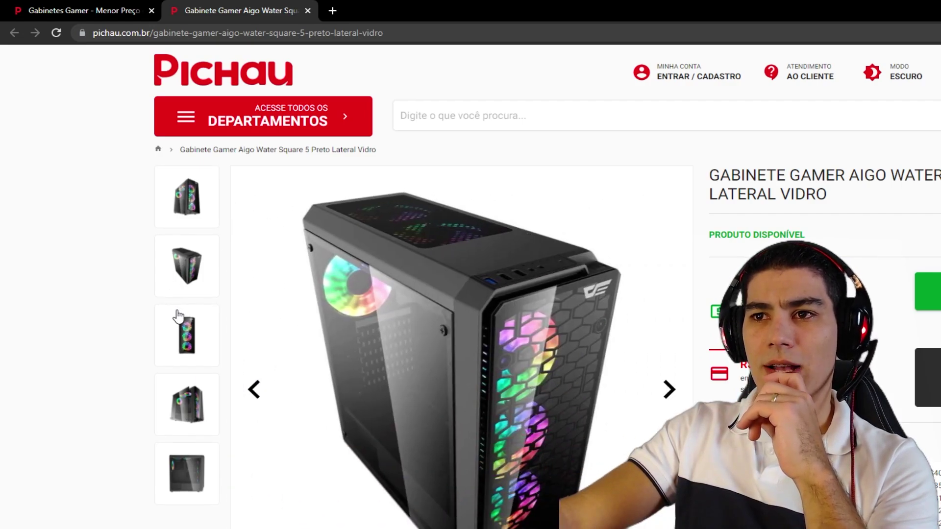
View the Aigo Water Square 5 case's photos and compare it with the cheaper cases in Pichau's results.
left_click(194, 330)
left_click(190, 191)
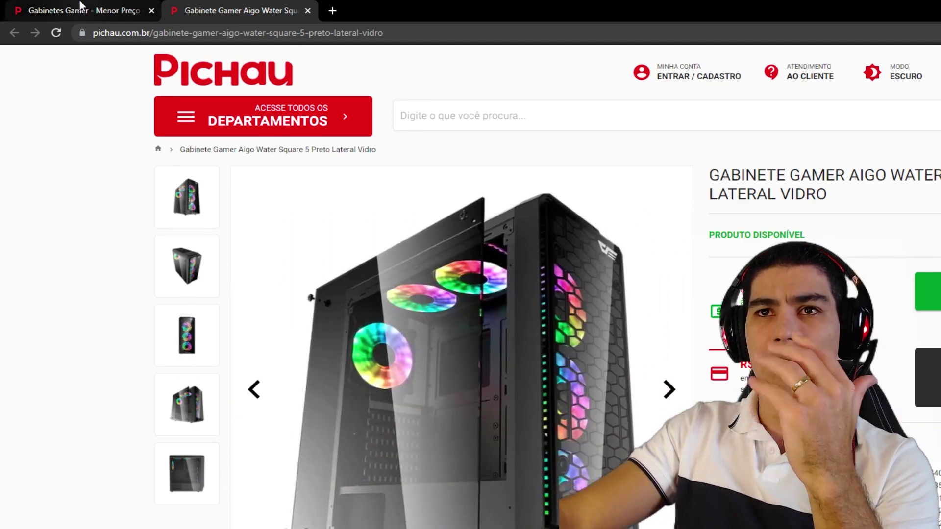
left_click(79, 8)
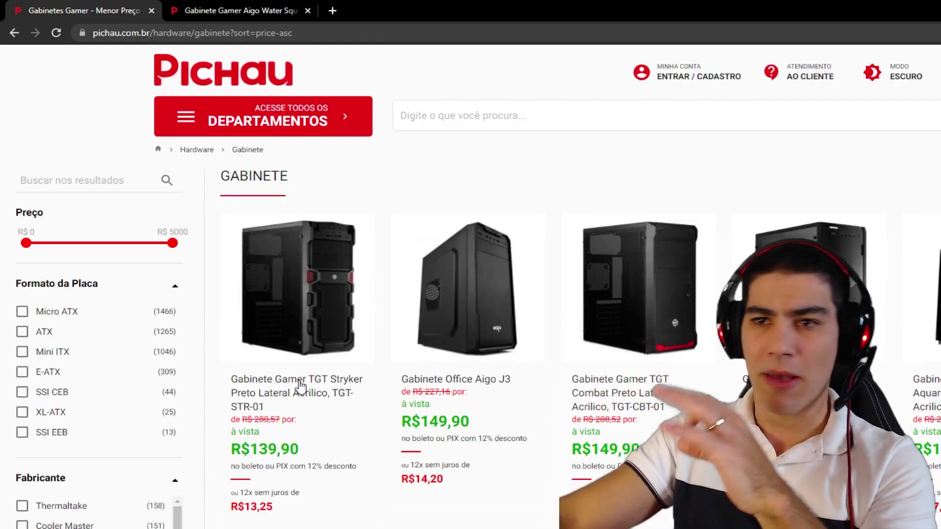
scroll(377, 366, "down", 3)
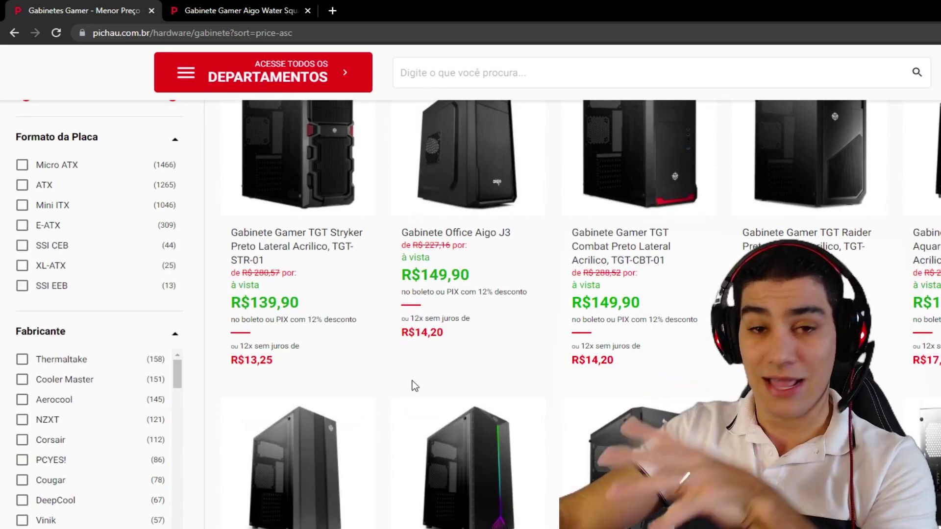
scroll(414, 396, "down", 5)
Record the Aigo Water Square 5 listing in Excel's GABINETE row with its full title, price 249, store PICHAU and link.
key("ctrl+Tab")
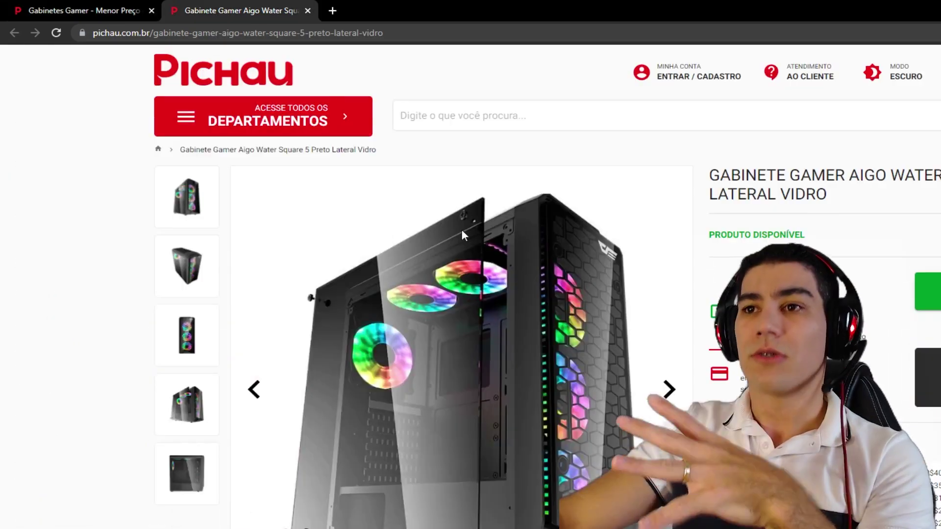
scroll(561, 348, "down", 7)
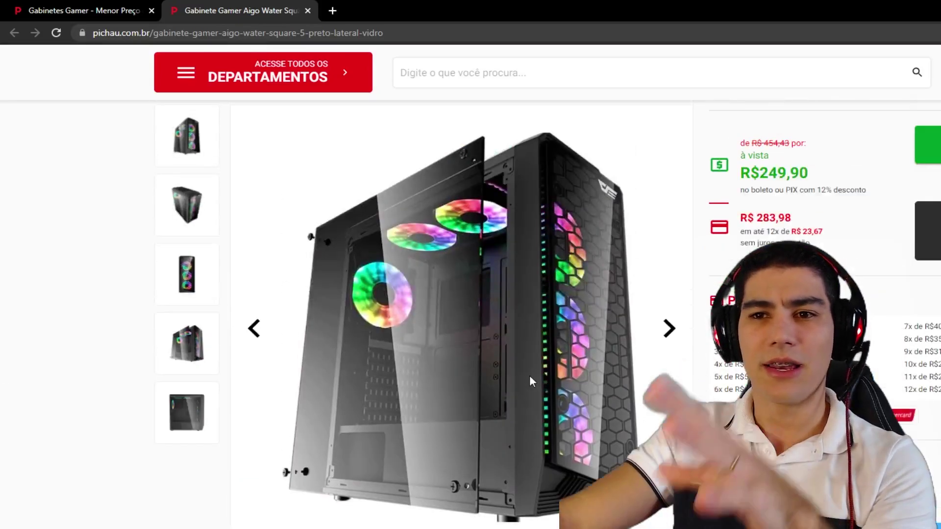
scroll(539, 360, "up", 7)
double_click(725, 196)
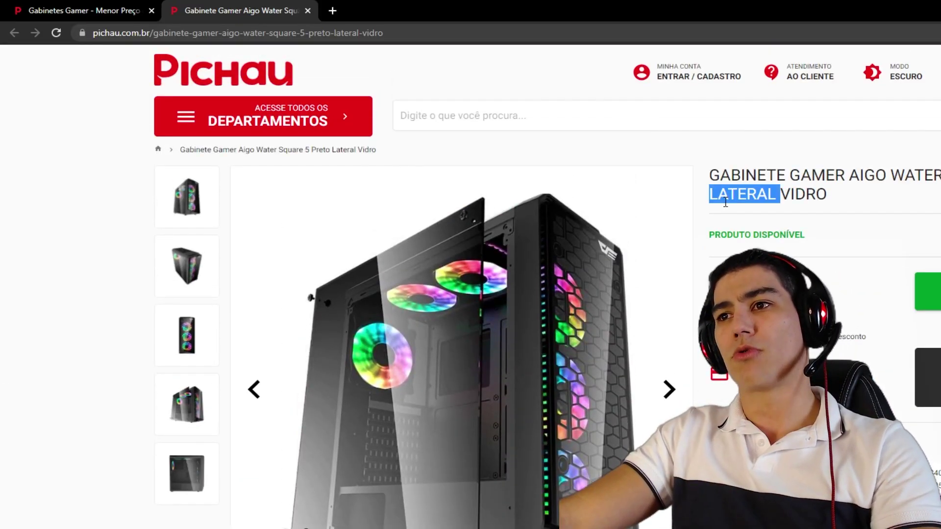
triple_click(725, 199)
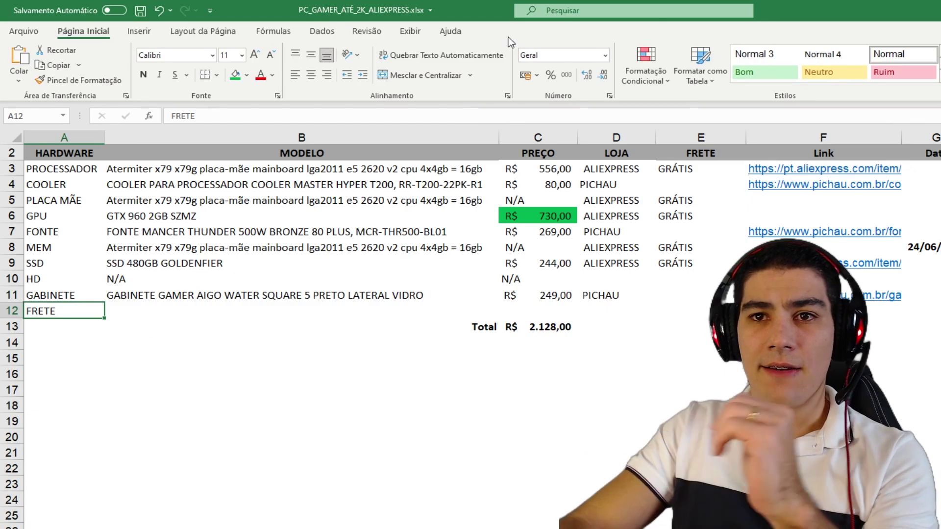
Review the store column from the FRETE row up to the COOLER row, ending at the FRETE price cell.
key("Right")
key("Right")
key("Right")
key("Up")
key("Up")
key("Up")
key("Up")
key("Up")
key("Up")
key("Up")
key("Up")
key("Down")
key("Down")
key("Down")
key("Down")
key("Down")
key("Down")
key("Down")
key("Down")
key("Left")
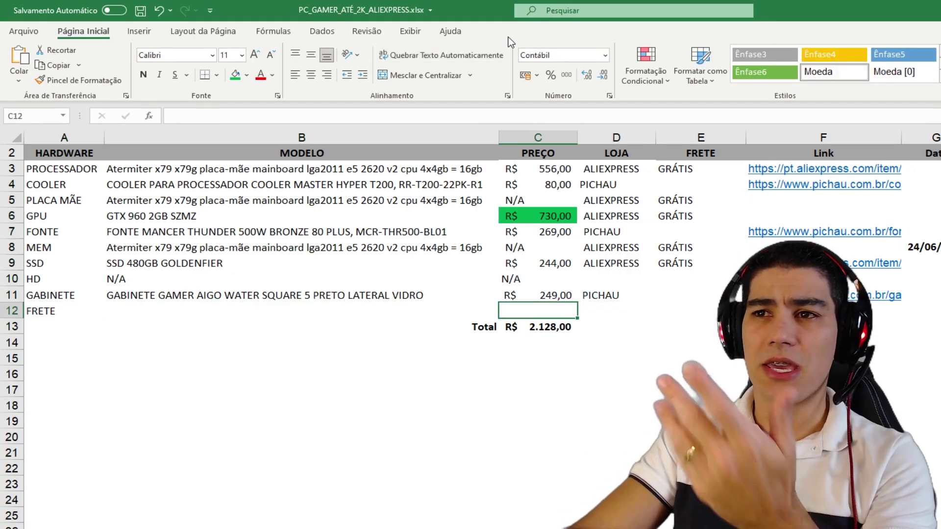
Enter 45 as the FRETE price in the parts list.
type("45")
key("Return")
key("Up")
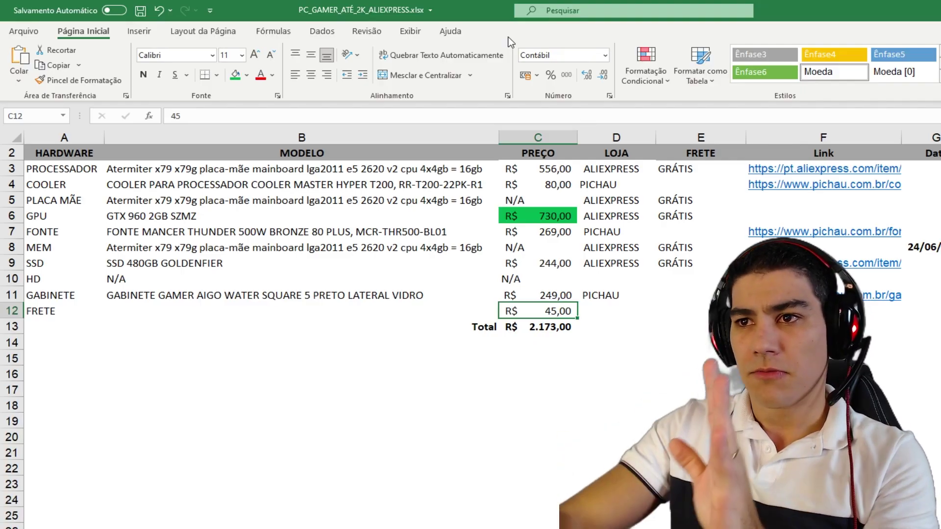
Set the FRETE price to 50 and check the total of the parts list.
type("50")
key("Return")
key("Up")
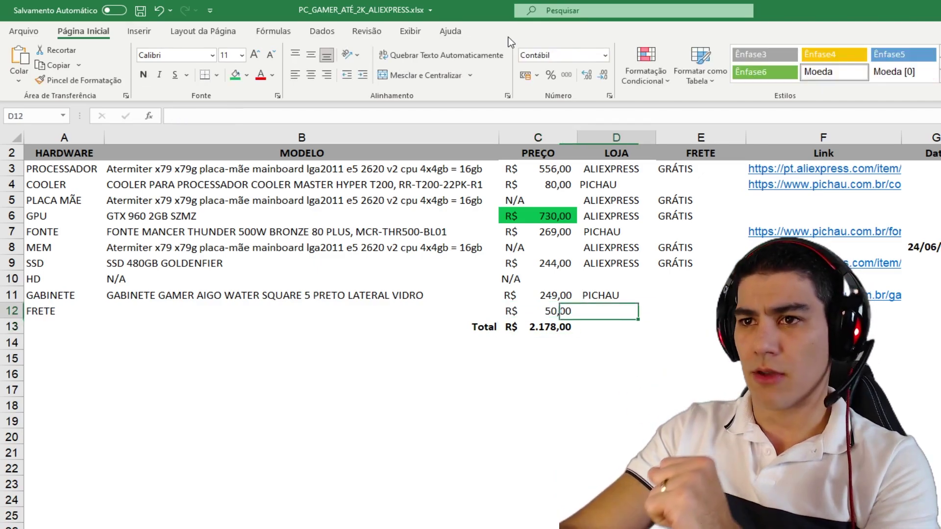
key("Down")
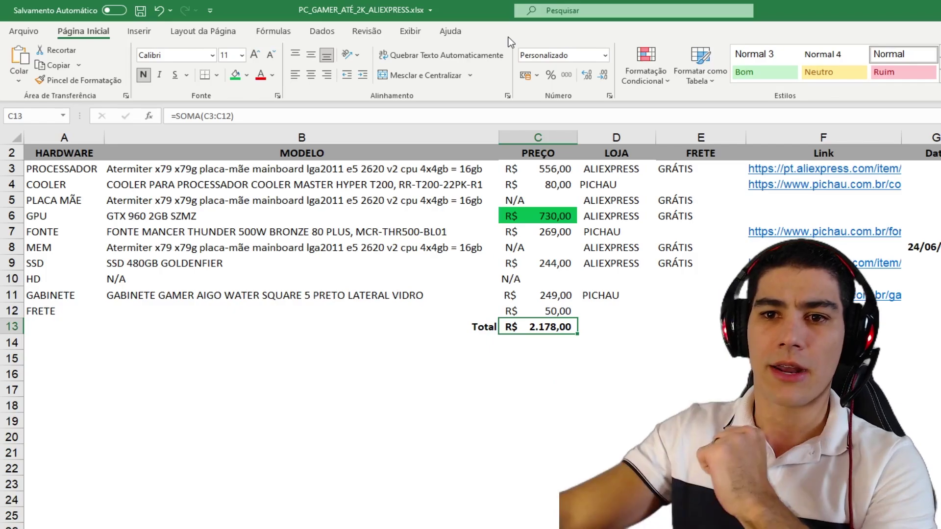
key("Up")
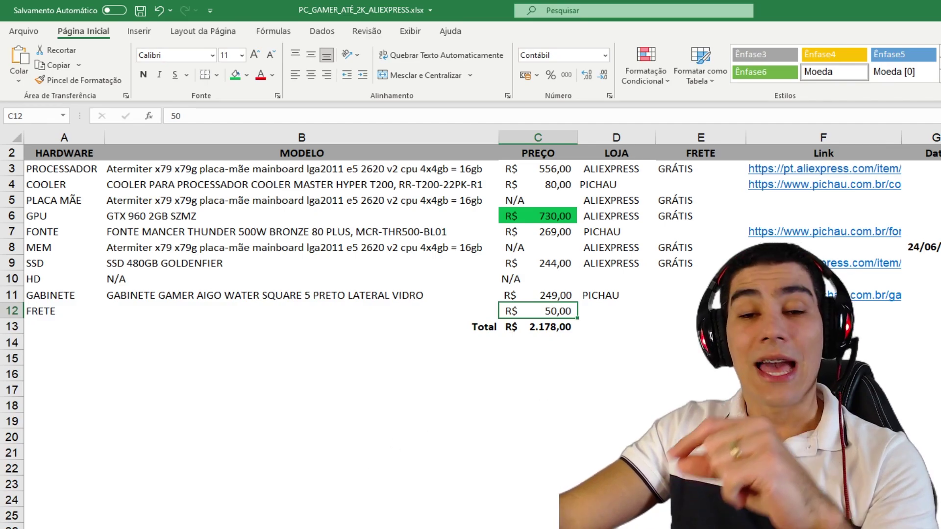
Switch to the browser and open youtube.com in a new tab.
left_click(382, 398)
left_click(337, 348)
key("alt+Tab")
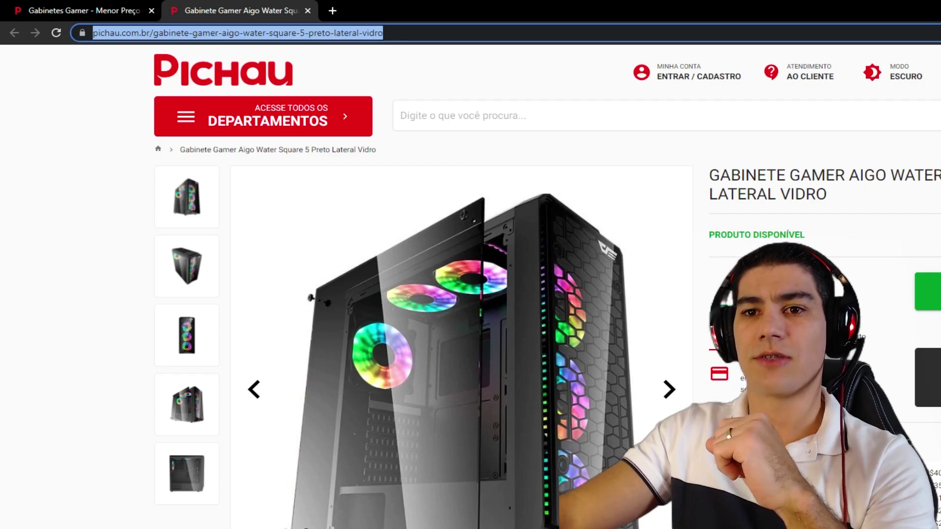
left_click(330, 9)
type("youtube.com")
key("Return")
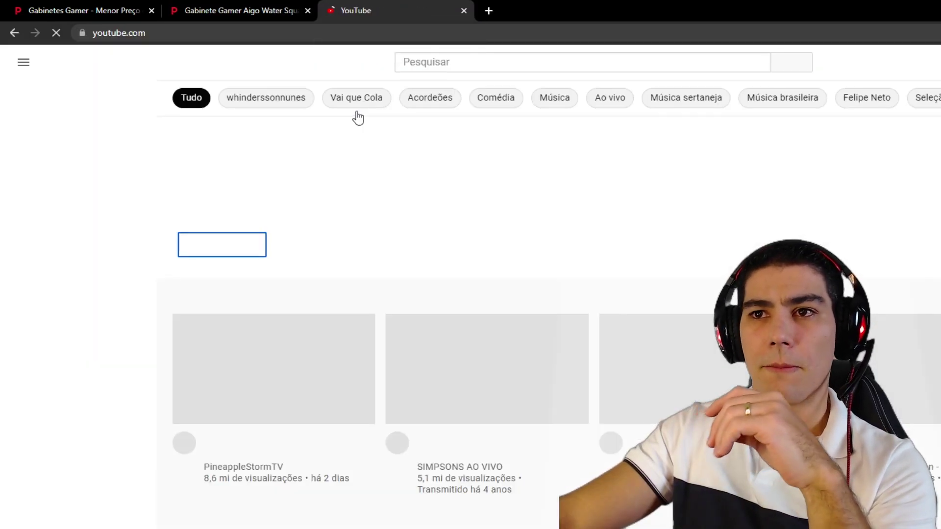
Search YouTube for "MARIOS GAMER HARDWARE" and open the video "PC GAMER ATÉ 3000 REAIS EM 2021 INTEL E AMD!".
left_click(740, 69)
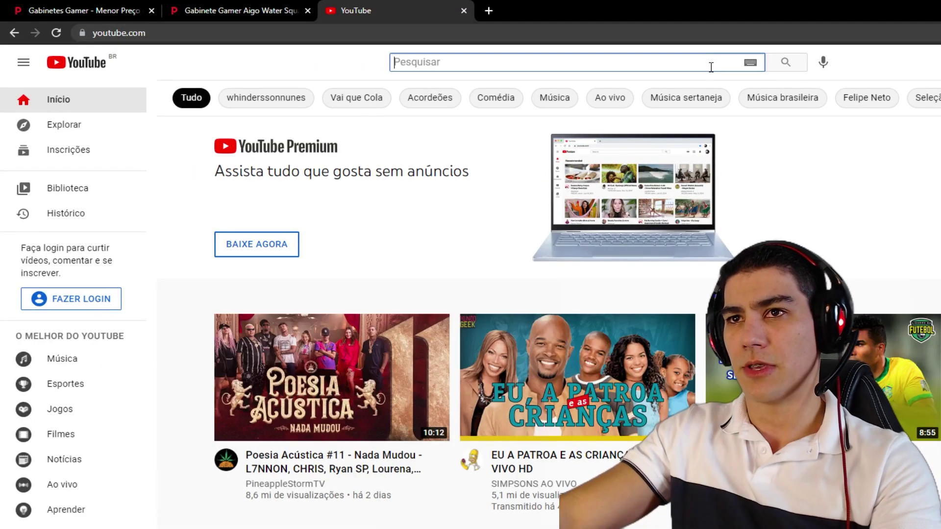
type("MARIOS GAMER HARDWARE")
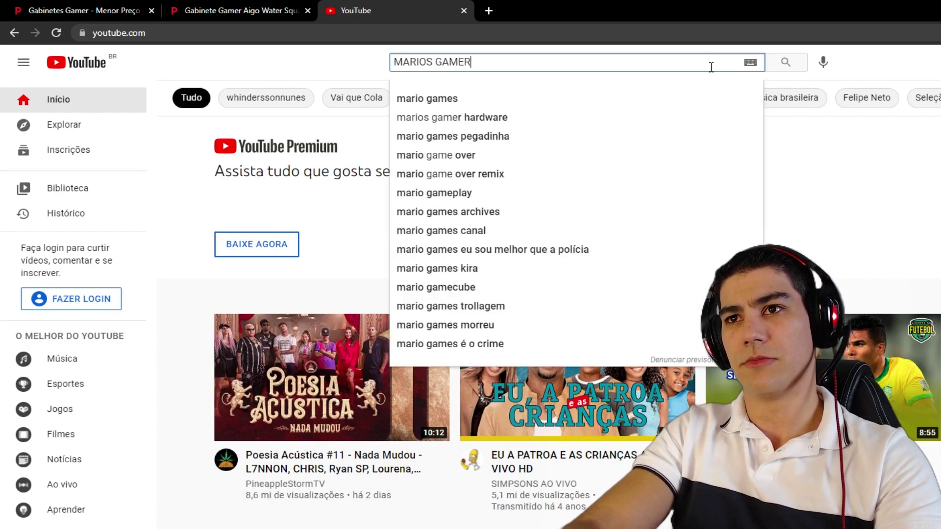
key("Return")
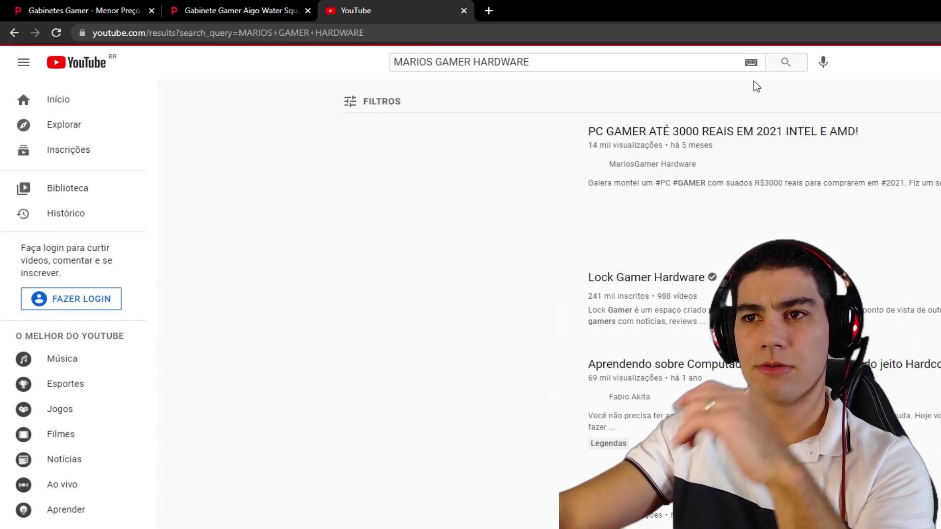
left_click(745, 140)
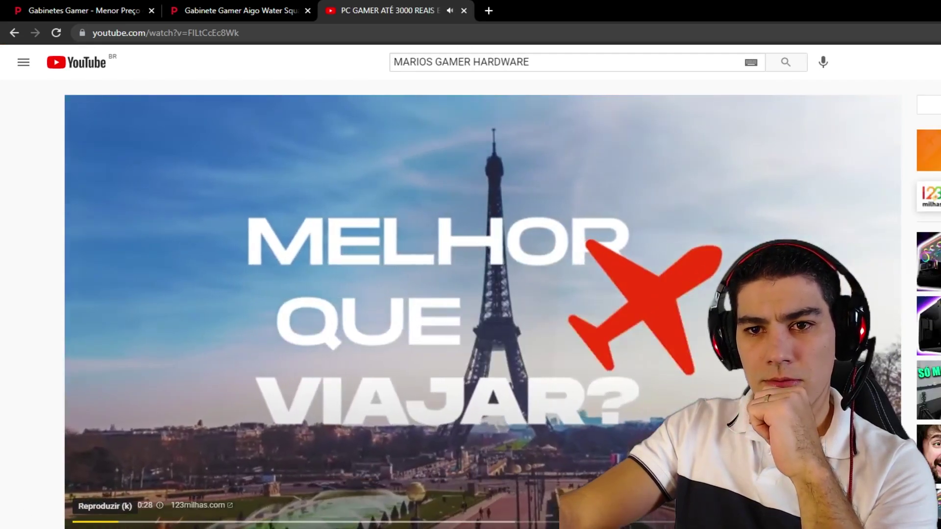
Open the spreadsheet link in the video's description and download PC_GAMER_ATÉ_3MIL_2021.xlsx from Google Drive.
scroll(84, 412, "down", 13)
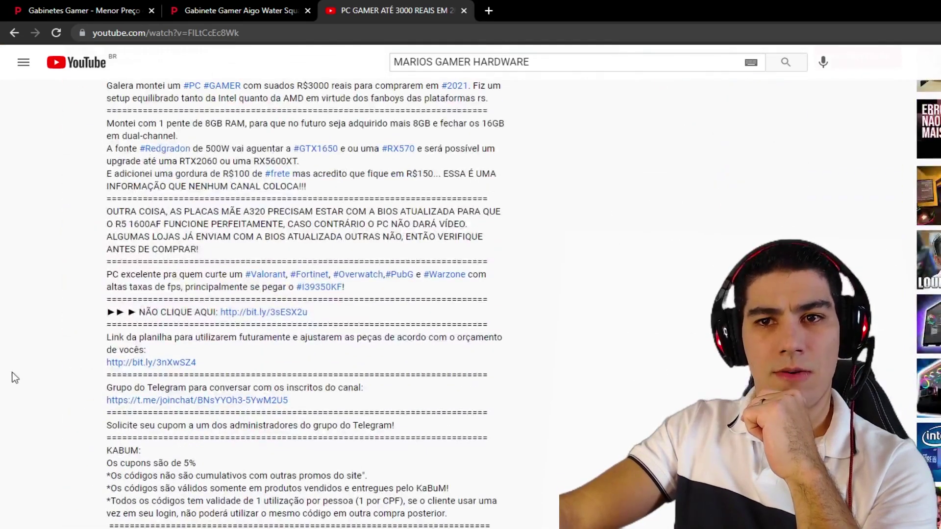
scroll(70, 272, "down", 3)
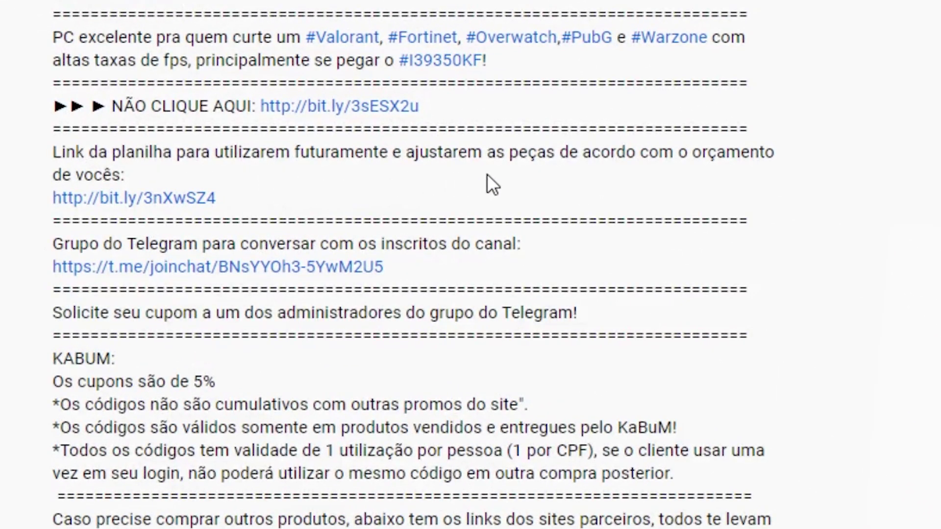
left_click(167, 199)
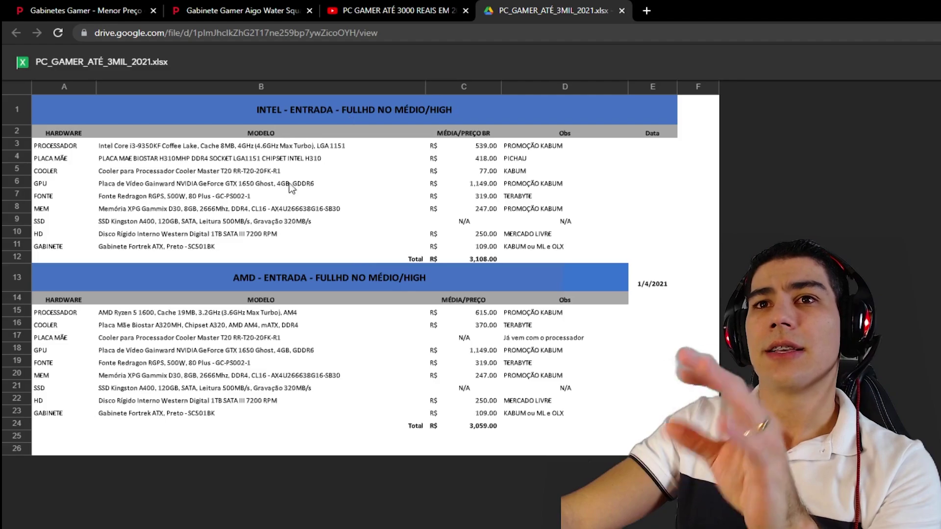
left_click(882, 62)
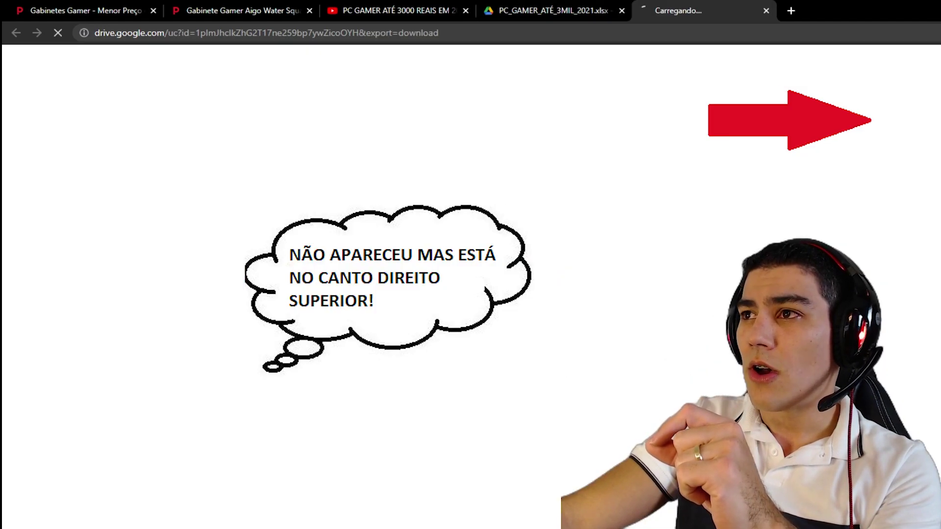